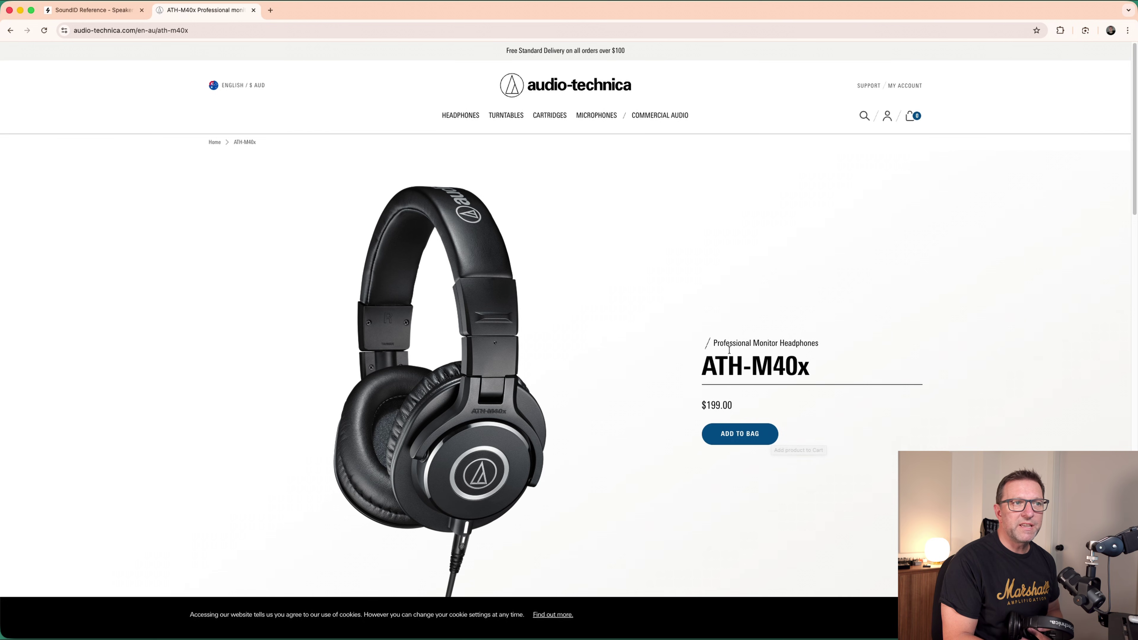
Step: Review the ATH-M40x overview, highlighting the points on studio tracking and mixing and on flat tuning for accurate monitoring
{"action": "scroll", "coordinate": [824, 429], "scroll_direction": "down", "scroll_amount": 10}
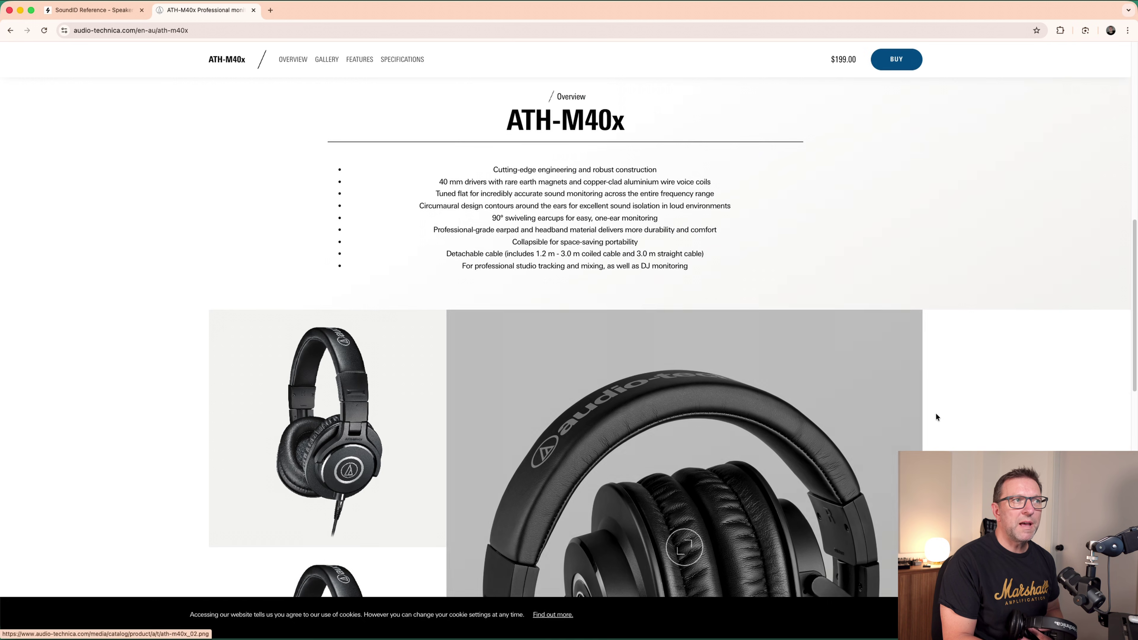
{"action": "scroll", "coordinate": [973, 372], "scroll_direction": "down", "scroll_amount": 2}
{"action": "left_click_drag", "start_coordinate": [693, 209], "coordinate": [451, 217]}
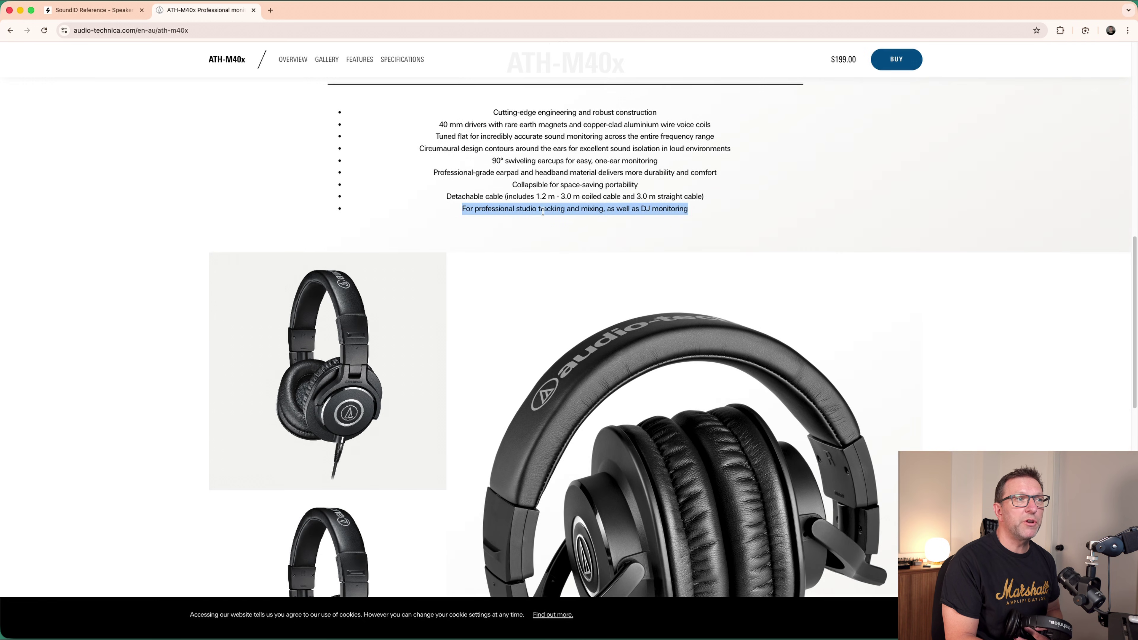
{"action": "left_click_drag", "start_coordinate": [435, 137], "coordinate": [705, 137]}
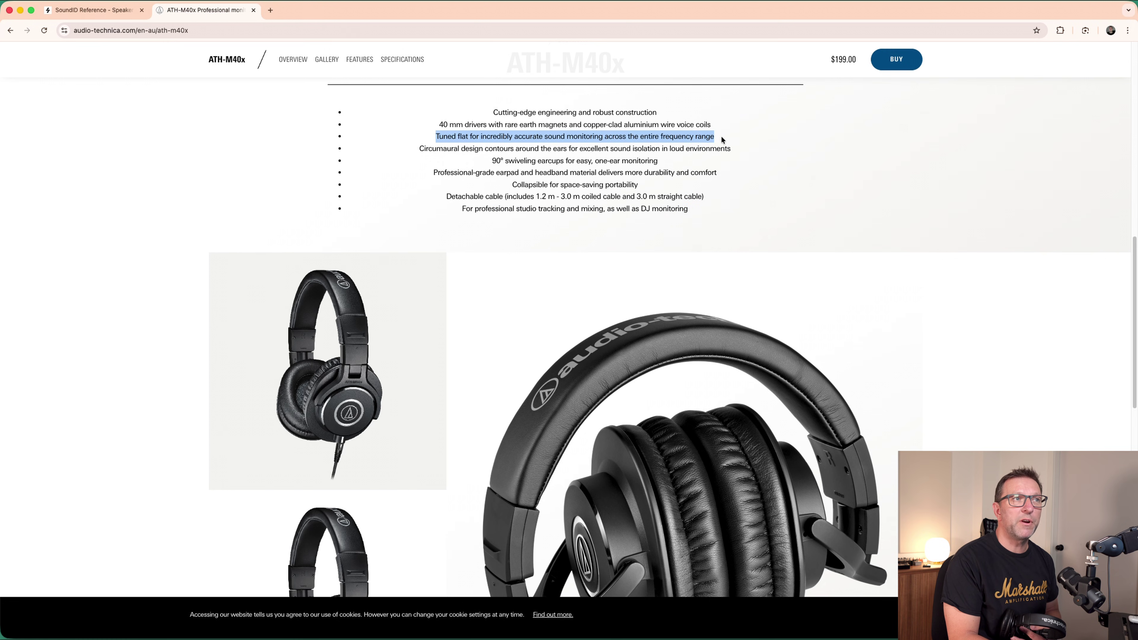
{"action": "left_click", "coordinate": [790, 140]}
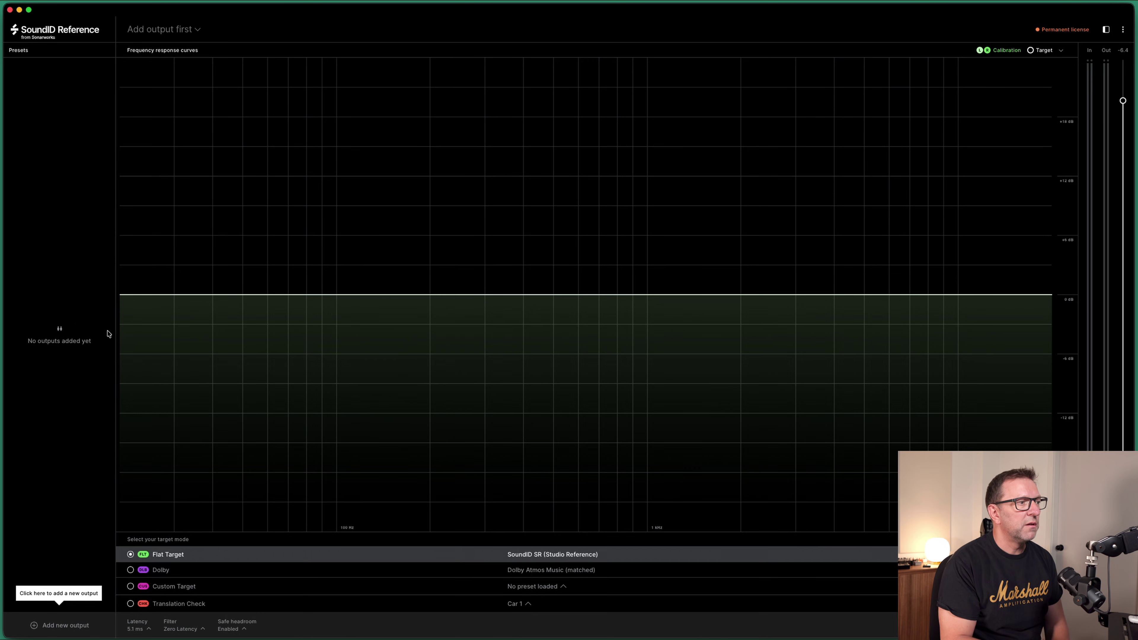
Step: In SoundID Reference, add an External Headphones output using channel 1 for left and channel 2 for right
{"action": "left_click", "coordinate": [72, 624]}
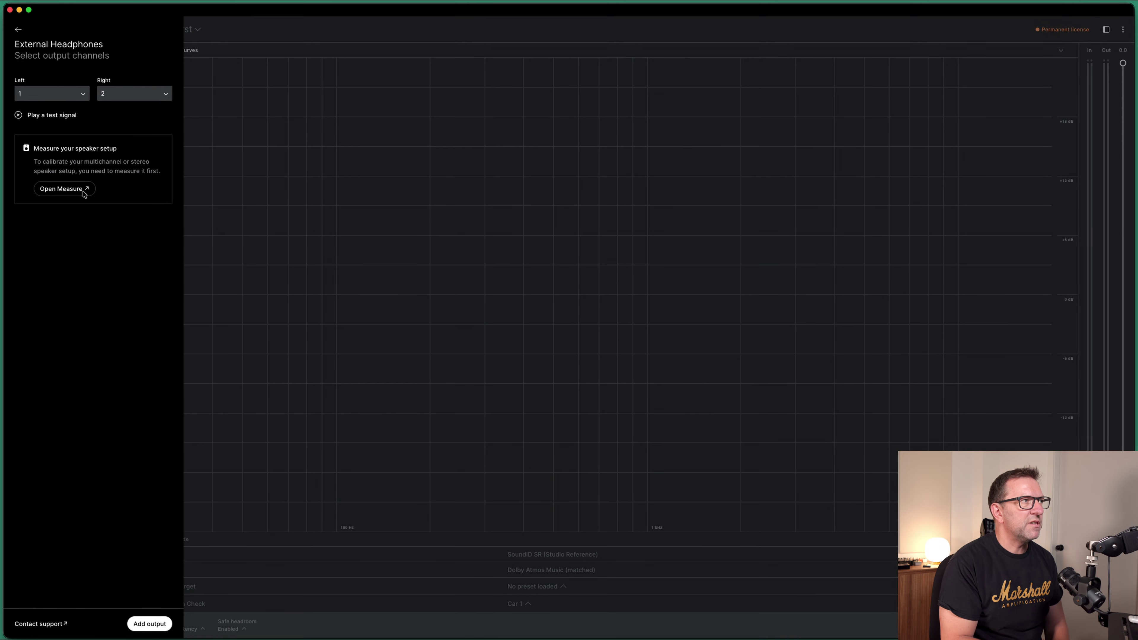
{"action": "left_click", "coordinate": [150, 624]}
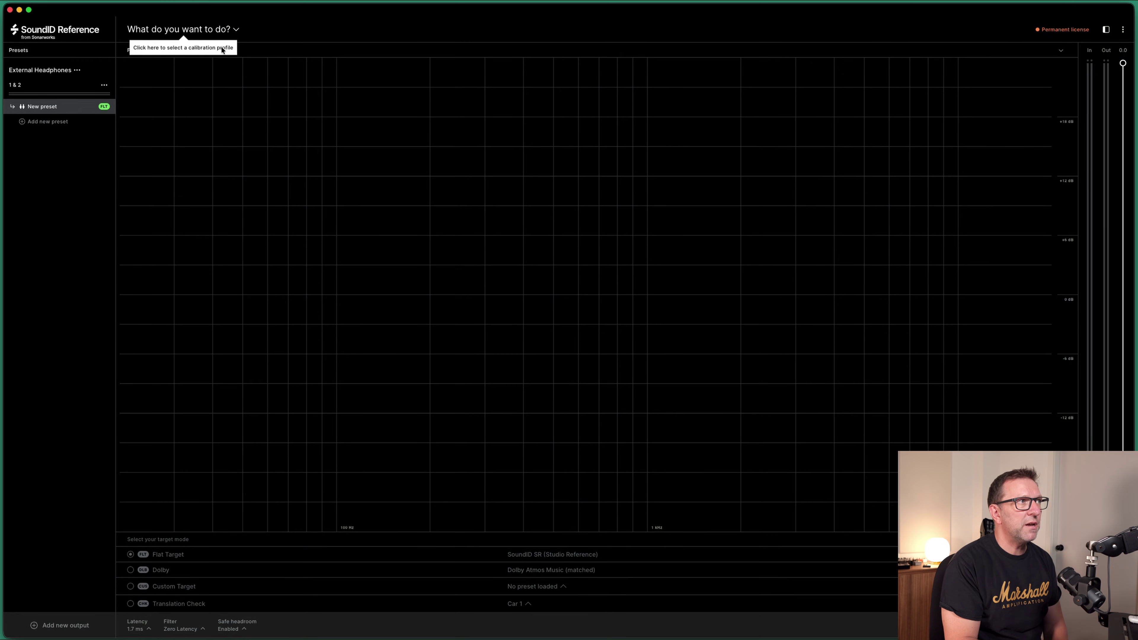
Step: Add a new headphone calibration profile for the Audio-Technica ATH-M40x, searching the brands for "audio"
{"action": "left_click", "coordinate": [236, 32]}
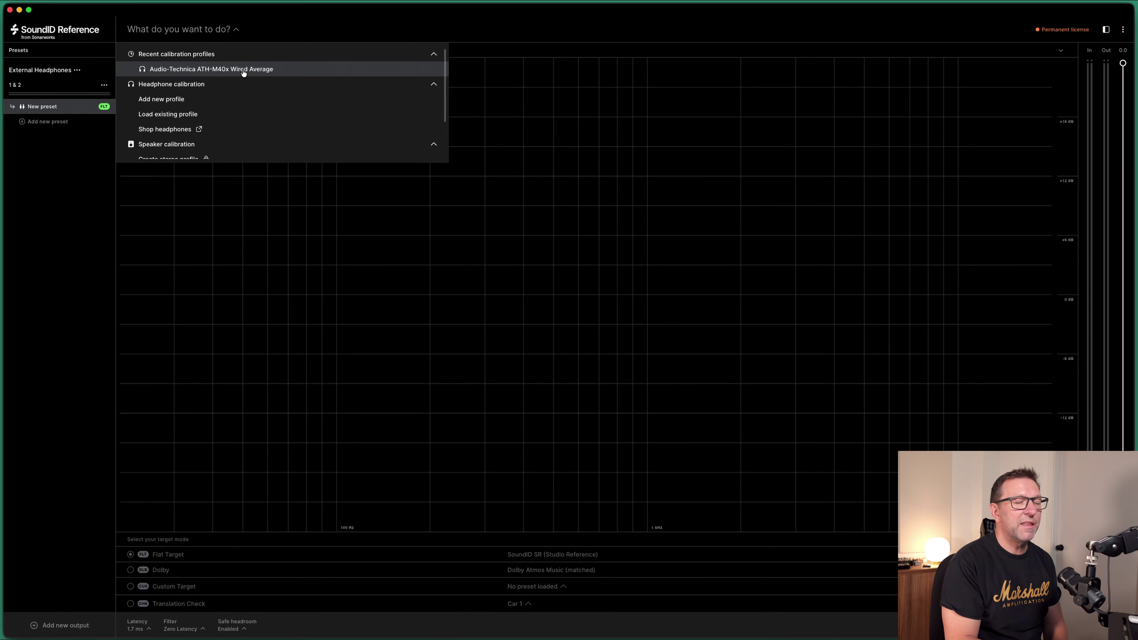
{"action": "left_click", "coordinate": [173, 100]}
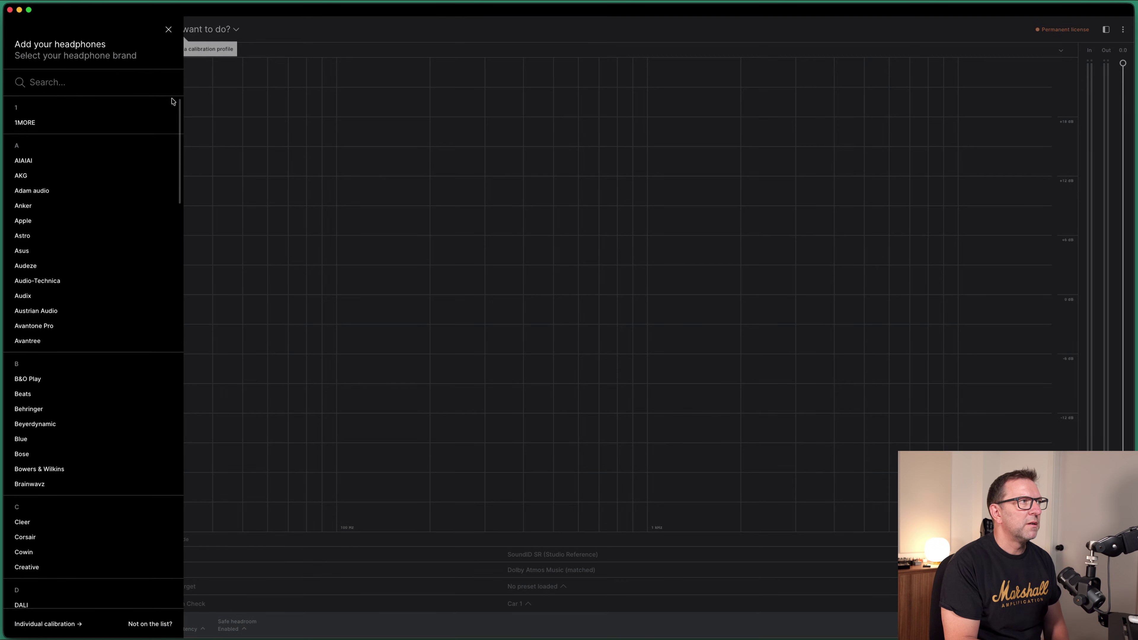
{"action": "scroll", "coordinate": [77, 253], "scroll_direction": "down", "scroll_amount": 15}
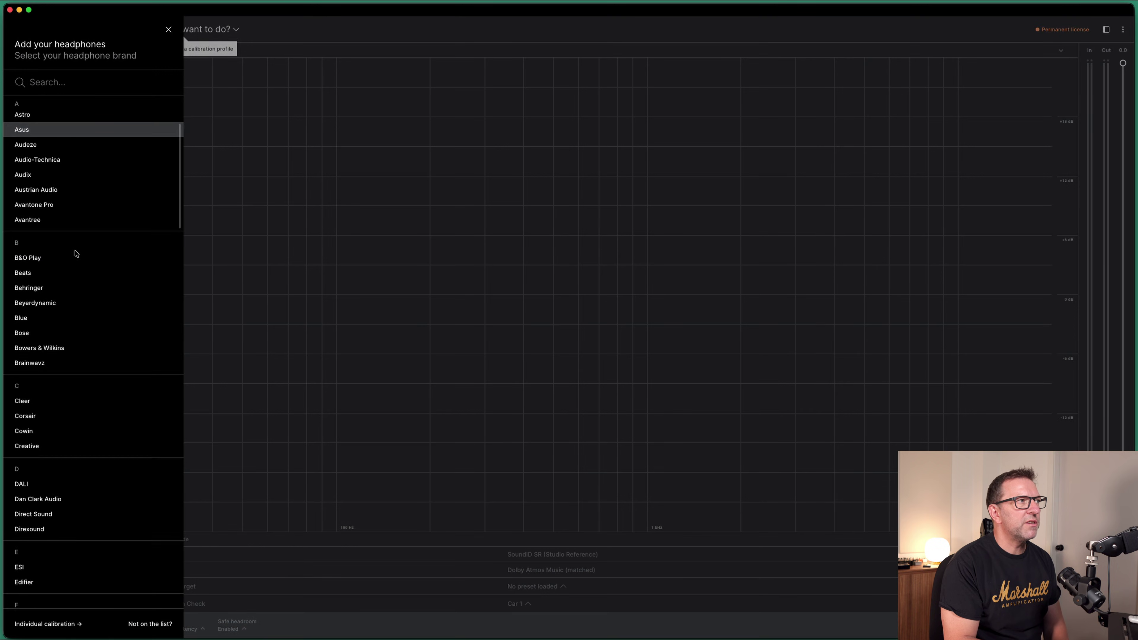
{"action": "scroll", "coordinate": [77, 253], "scroll_direction": "down", "scroll_amount": 15}
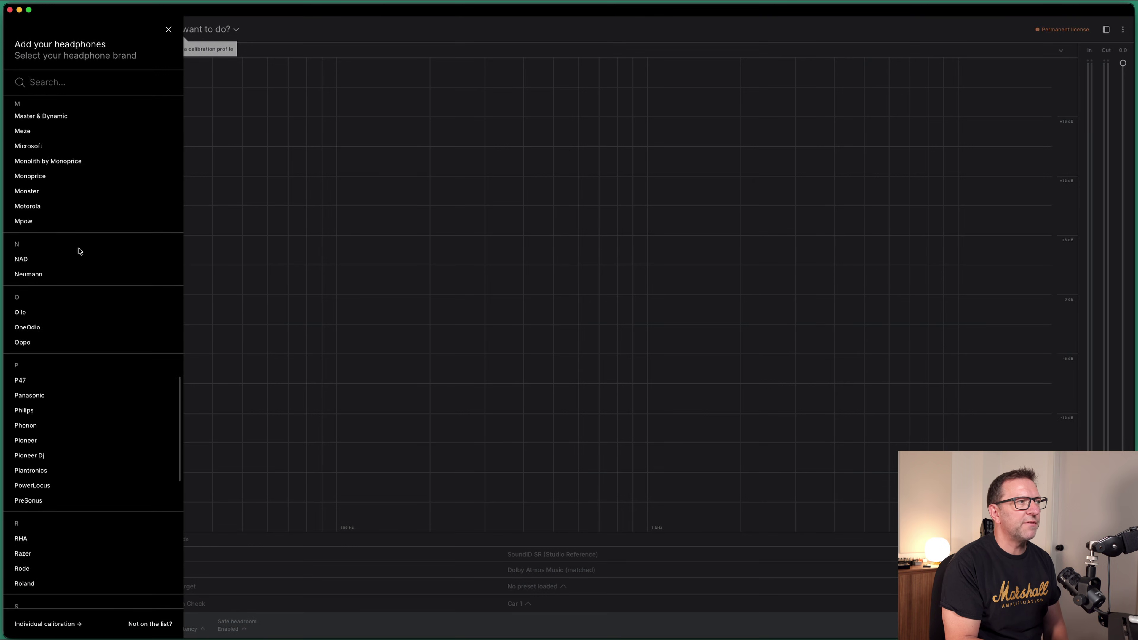
{"action": "scroll", "coordinate": [79, 249], "scroll_direction": "up", "scroll_amount": 20}
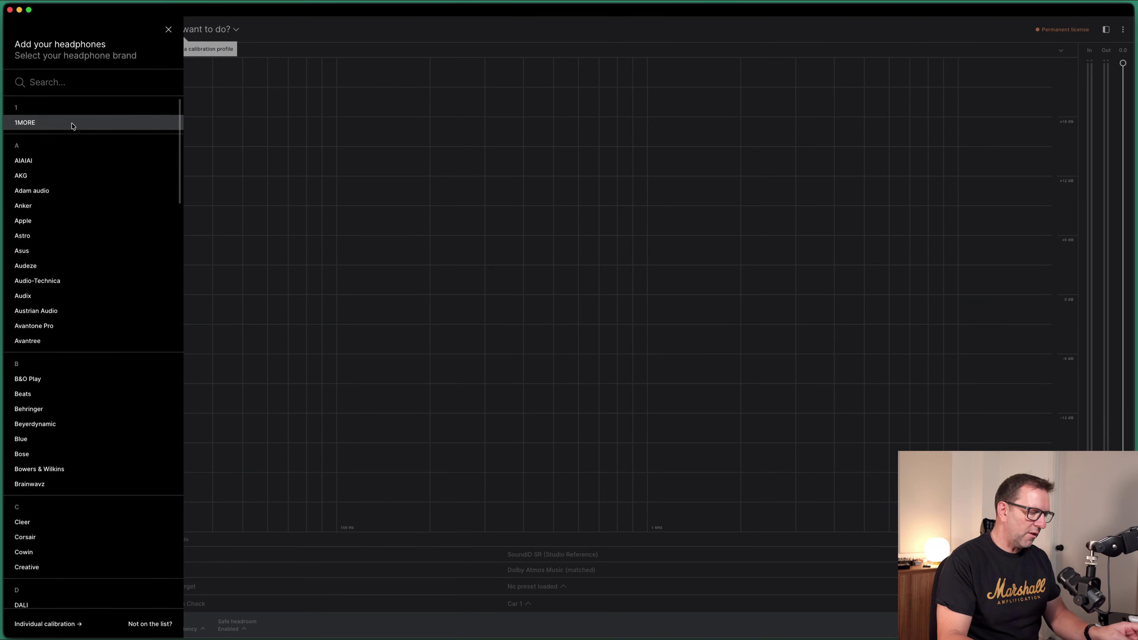
{"action": "type", "text": "audio"}
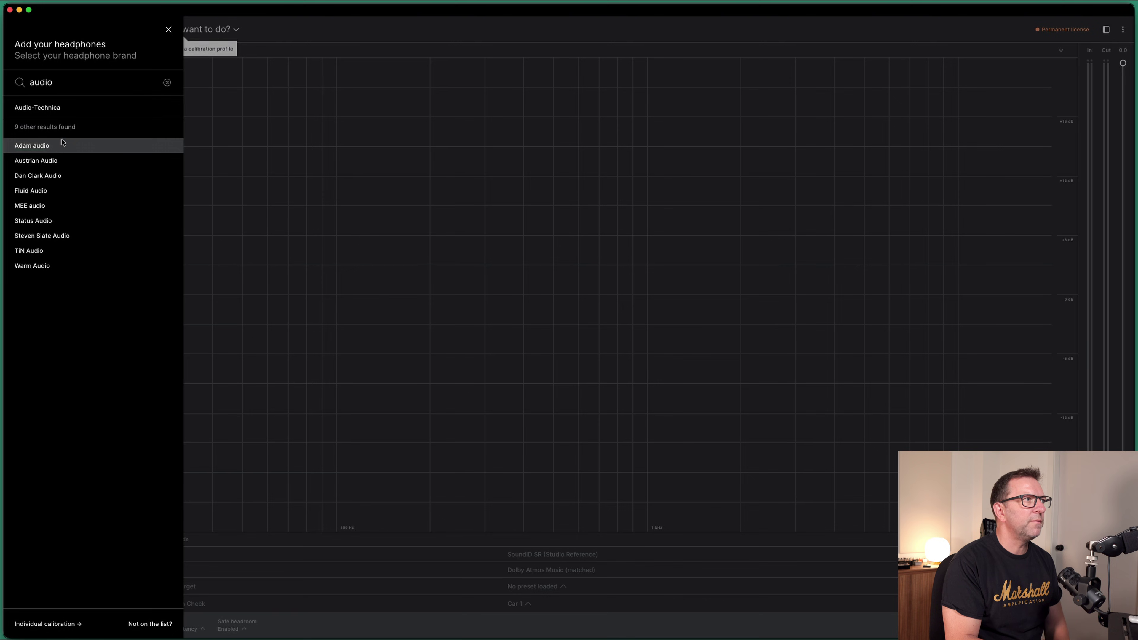
{"action": "left_click", "coordinate": [40, 106]}
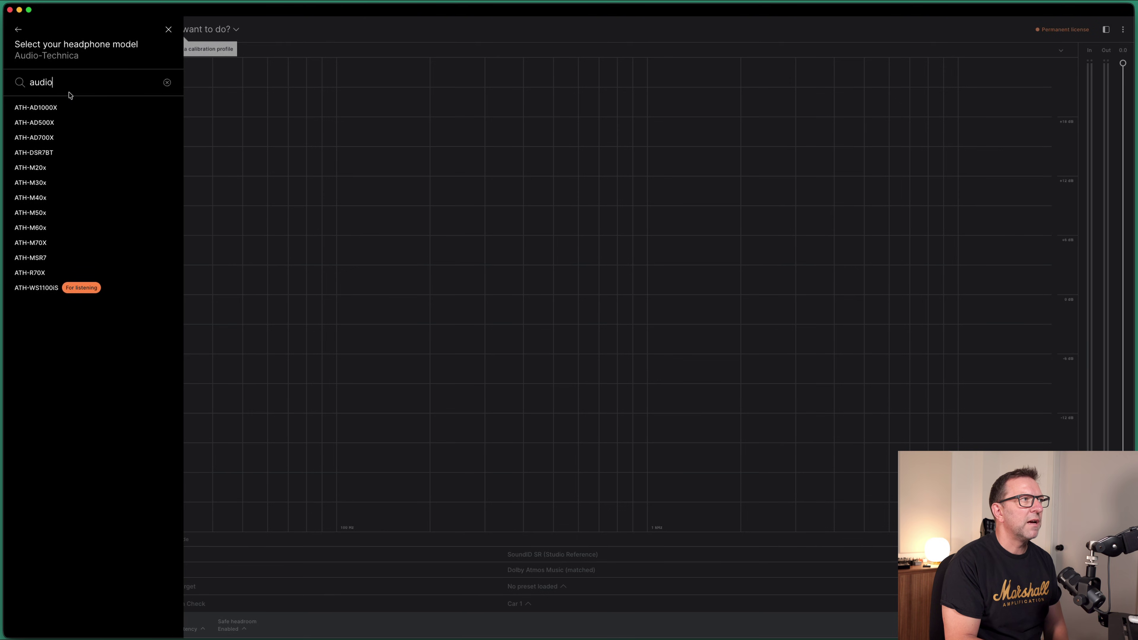
{"action": "left_click", "coordinate": [63, 203]}
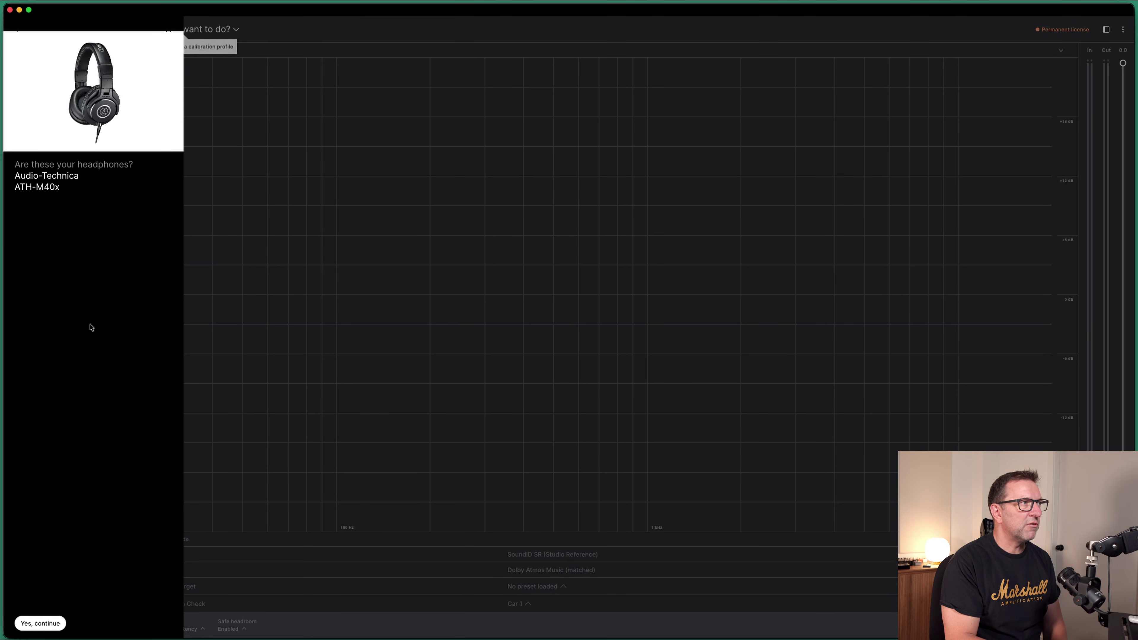
{"action": "left_click", "coordinate": [39, 628]}
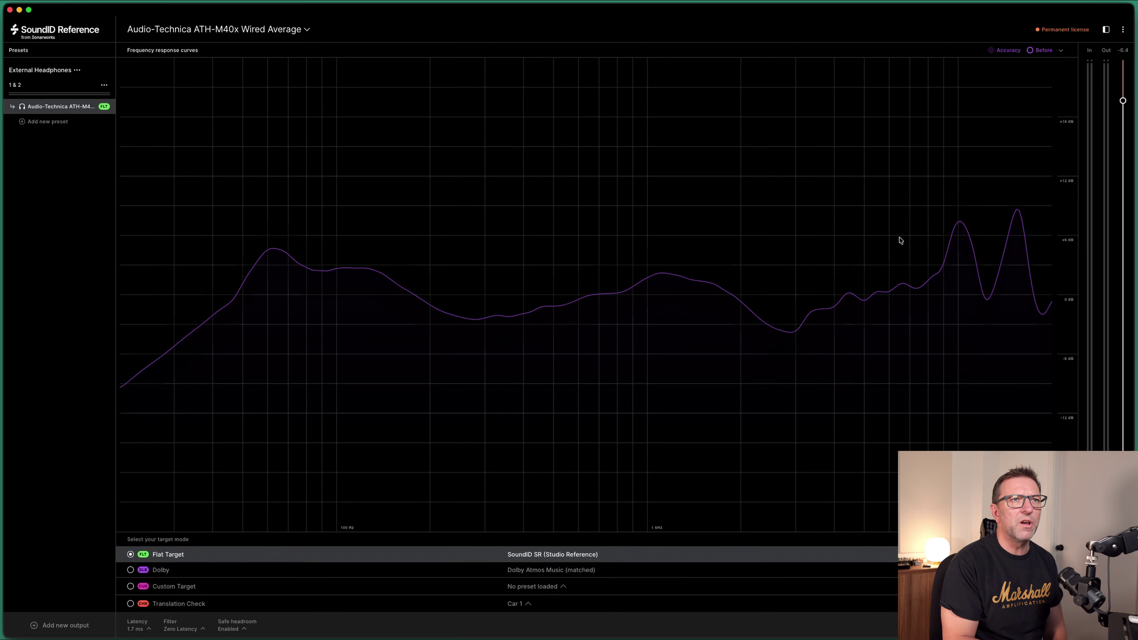
Step: Show the Calibration and Target curves alongside the Before curve for the ATH-M40x profile
{"action": "left_click", "coordinate": [1061, 51]}
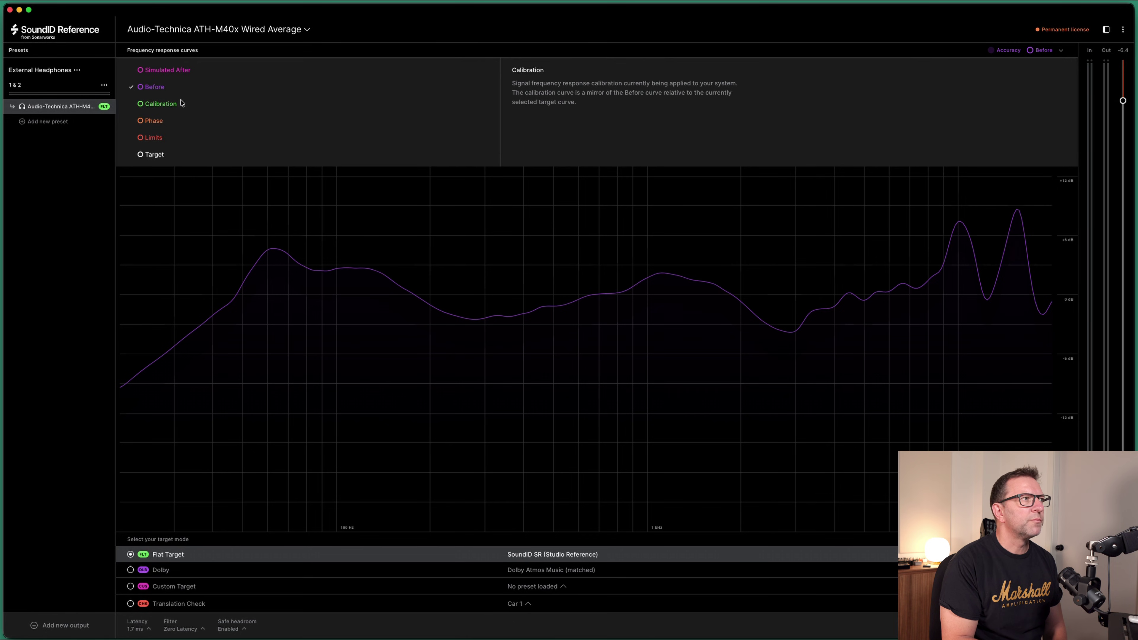
{"action": "left_click", "coordinate": [140, 106]}
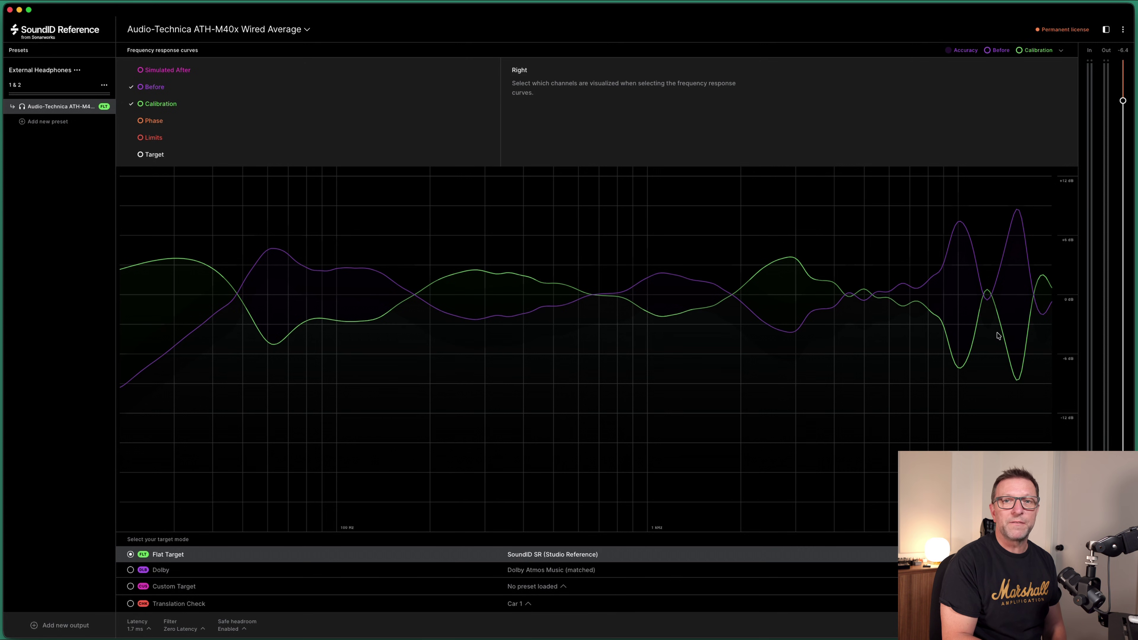
{"action": "left_click", "coordinate": [146, 155]}
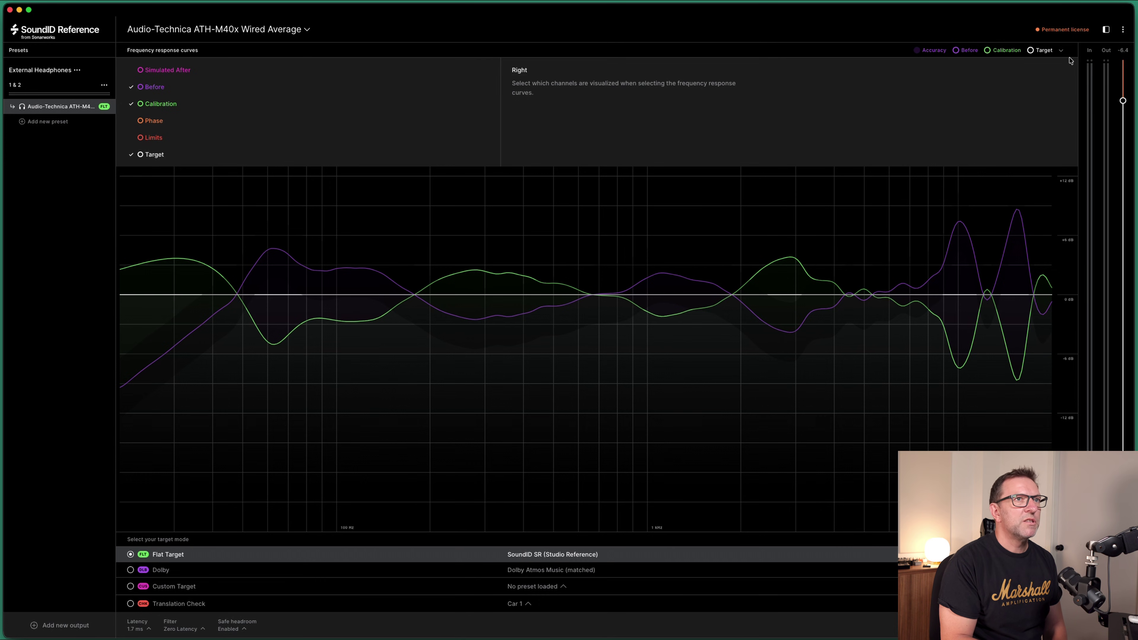
{"action": "left_click", "coordinate": [1061, 50]}
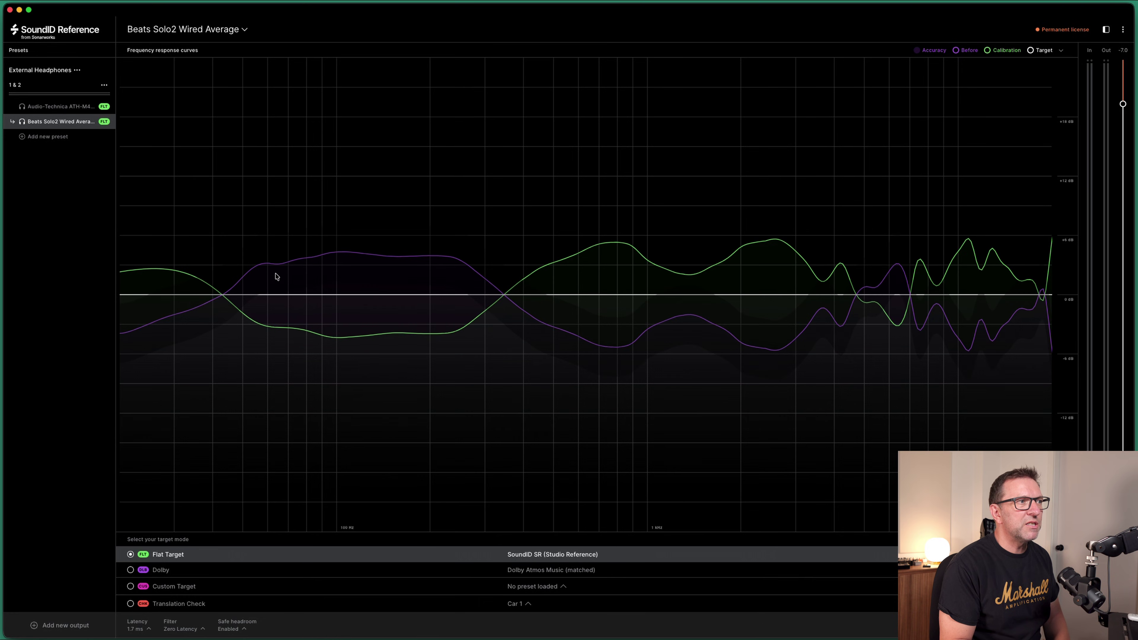
Step: For the Beats Solo2 preset, hide the Calibration and Target curves and show Simulated After alongside Before
{"action": "left_click", "coordinate": [1056, 52]}
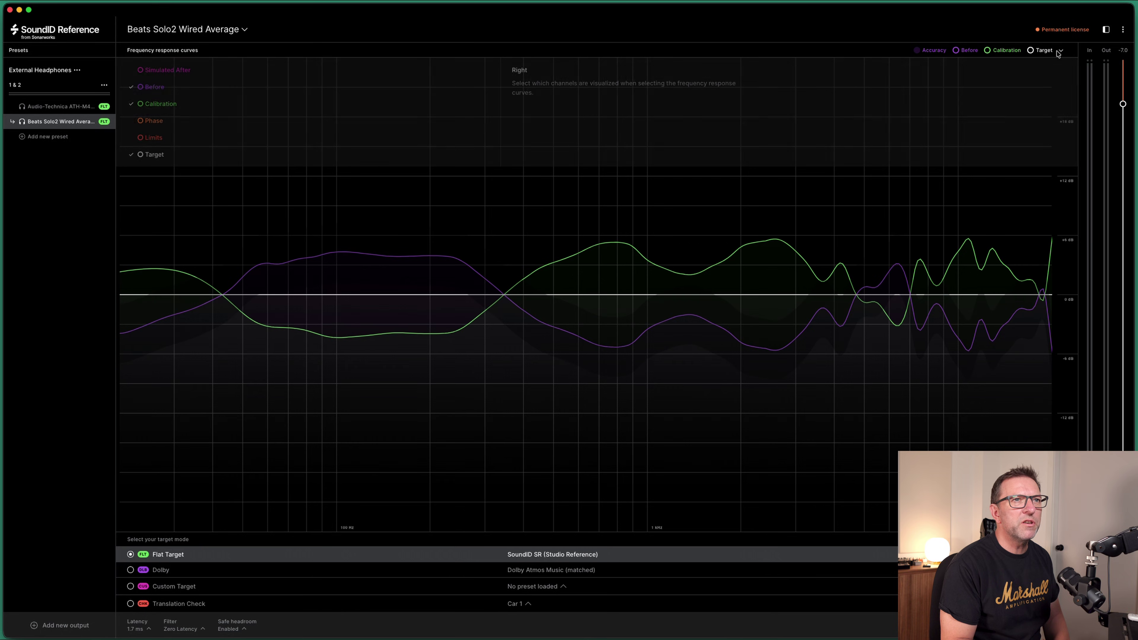
{"action": "left_click", "coordinate": [153, 107]}
{"action": "left_click", "coordinate": [148, 154]}
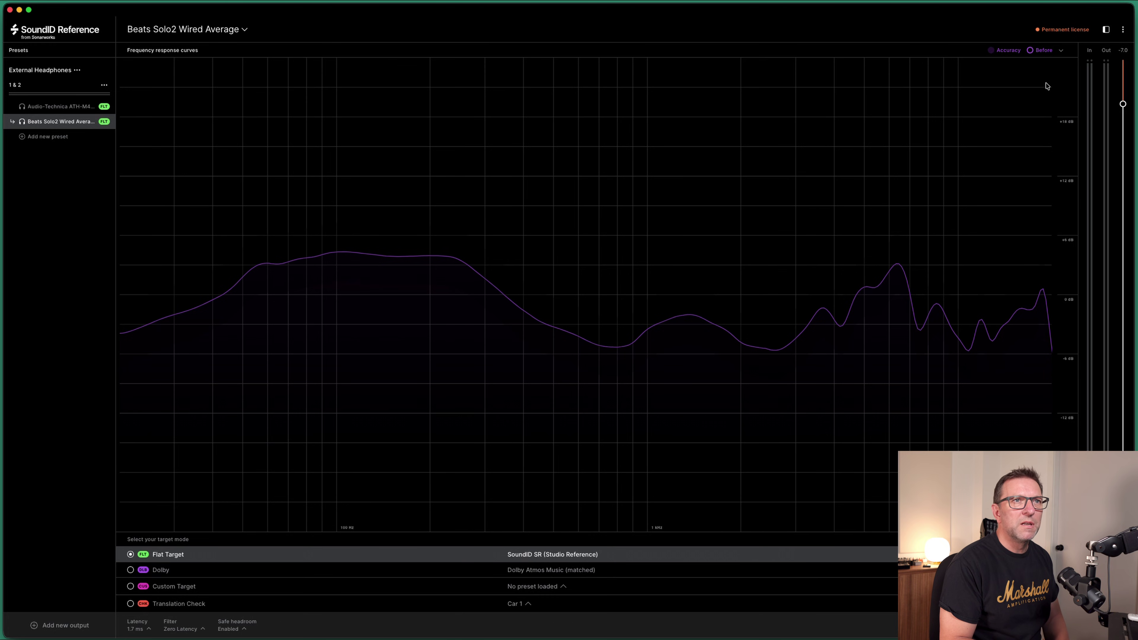
{"action": "left_click", "coordinate": [1061, 50]}
{"action": "left_click", "coordinate": [166, 71]}
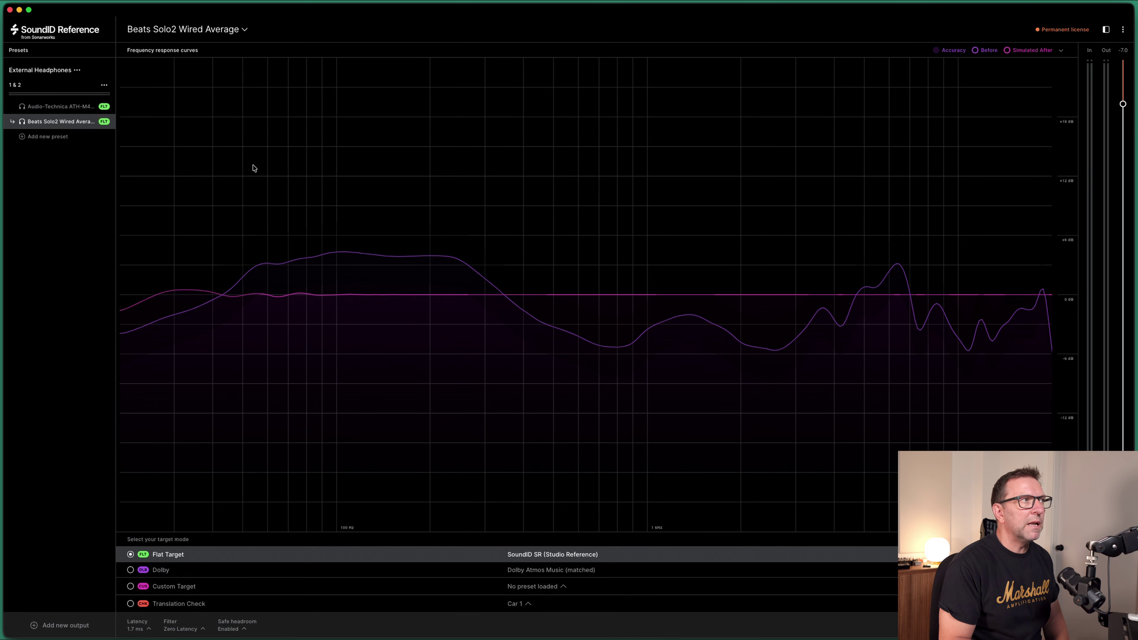
Step: Switch to the Audio-Technica ATH-M40x preset, enable Translation Check and try the Car 2 and Car 3 targets
{"action": "left_click", "coordinate": [62, 109]}
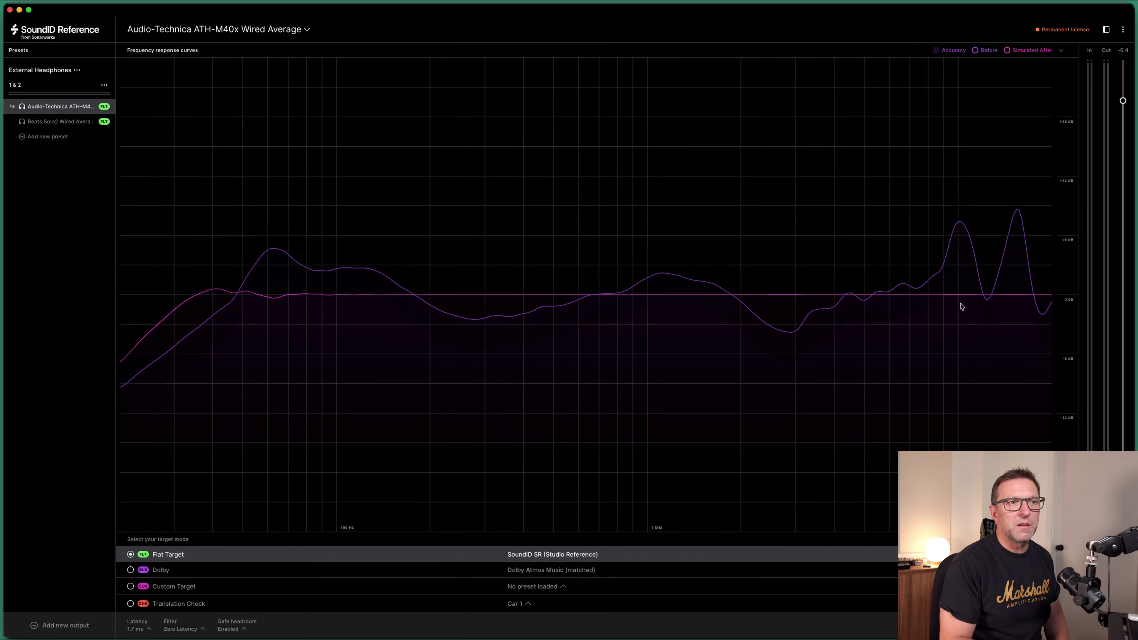
{"action": "left_click", "coordinate": [192, 606]}
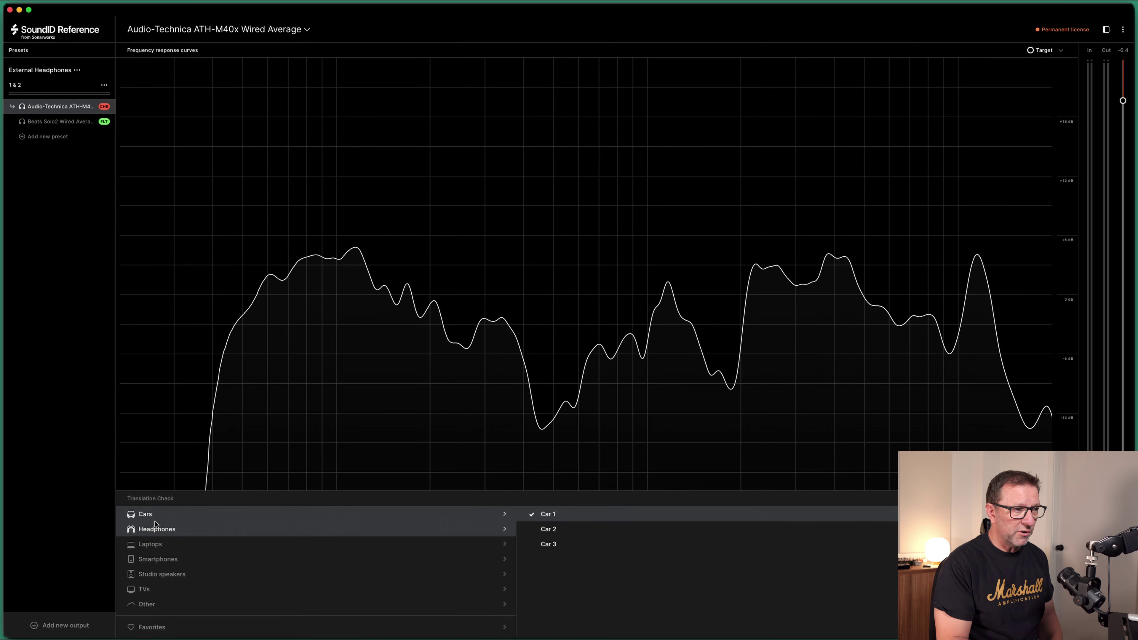
{"action": "left_click", "coordinate": [607, 529]}
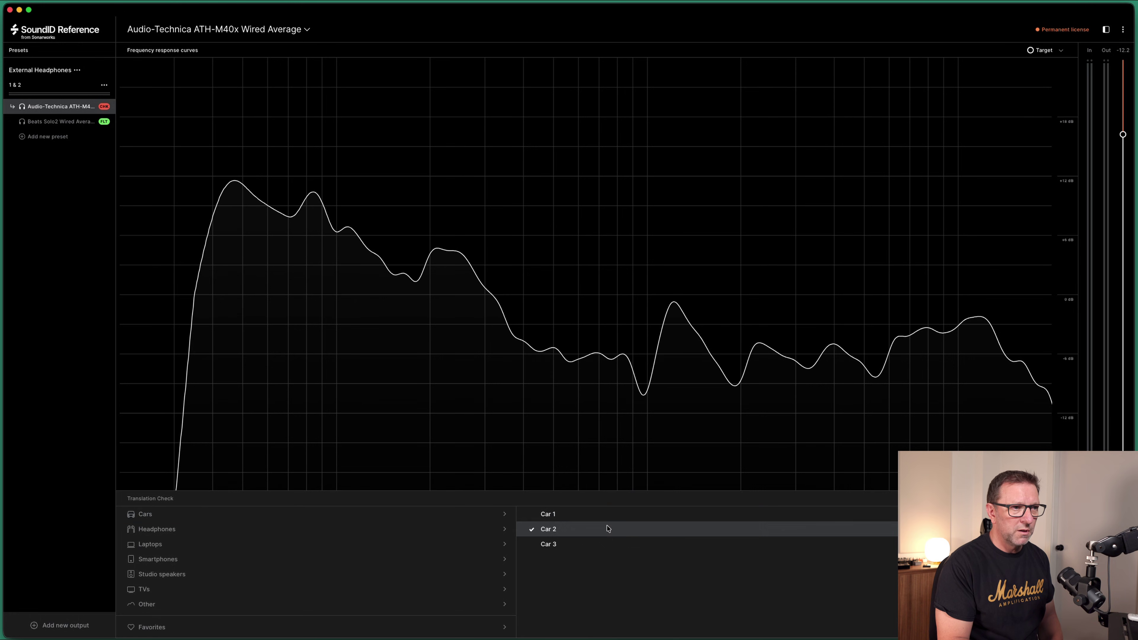
{"action": "left_click", "coordinate": [577, 549]}
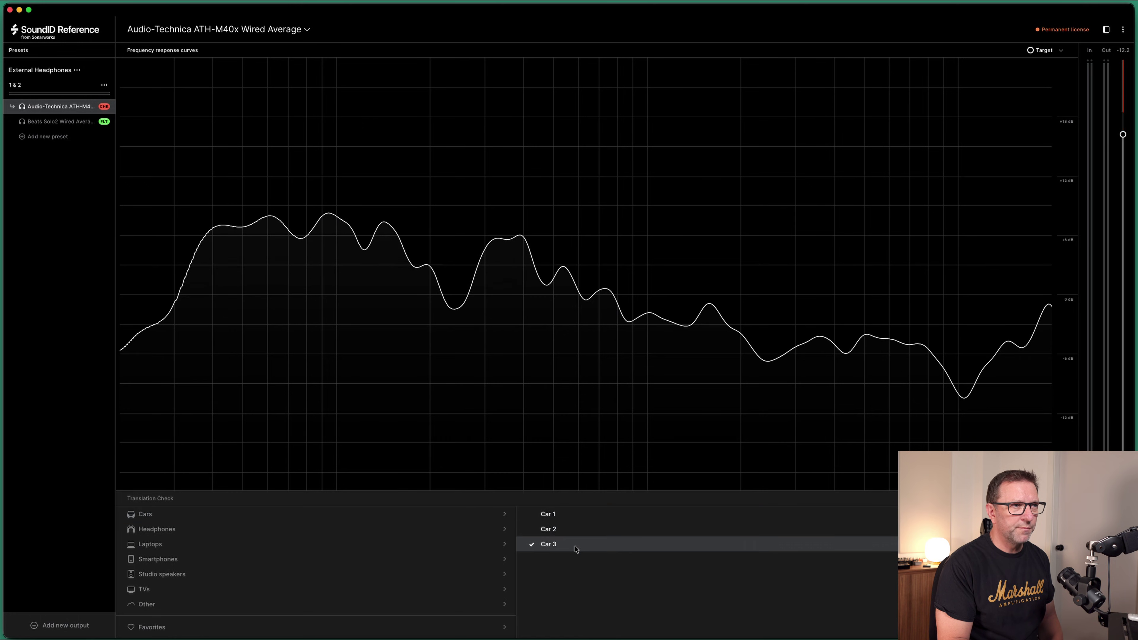
Step: Try the In-ear Average and Over-ear & On-ear Average headphone targets in Translation Check
{"action": "left_click", "coordinate": [196, 532]}
{"action": "left_click", "coordinate": [620, 542]}
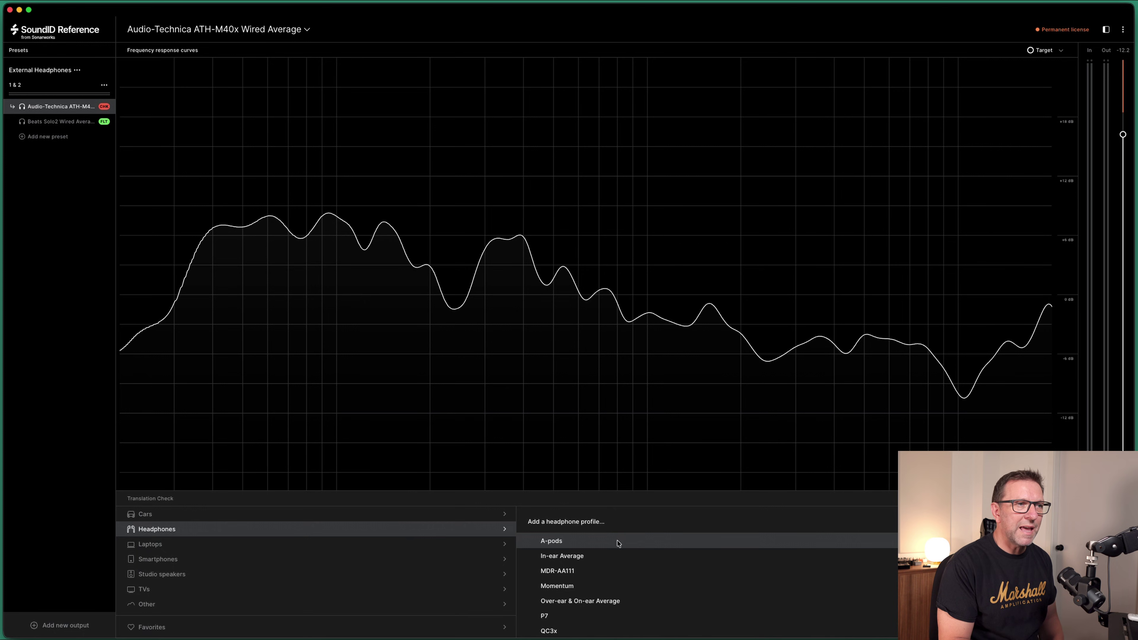
{"action": "left_click", "coordinate": [601, 562]}
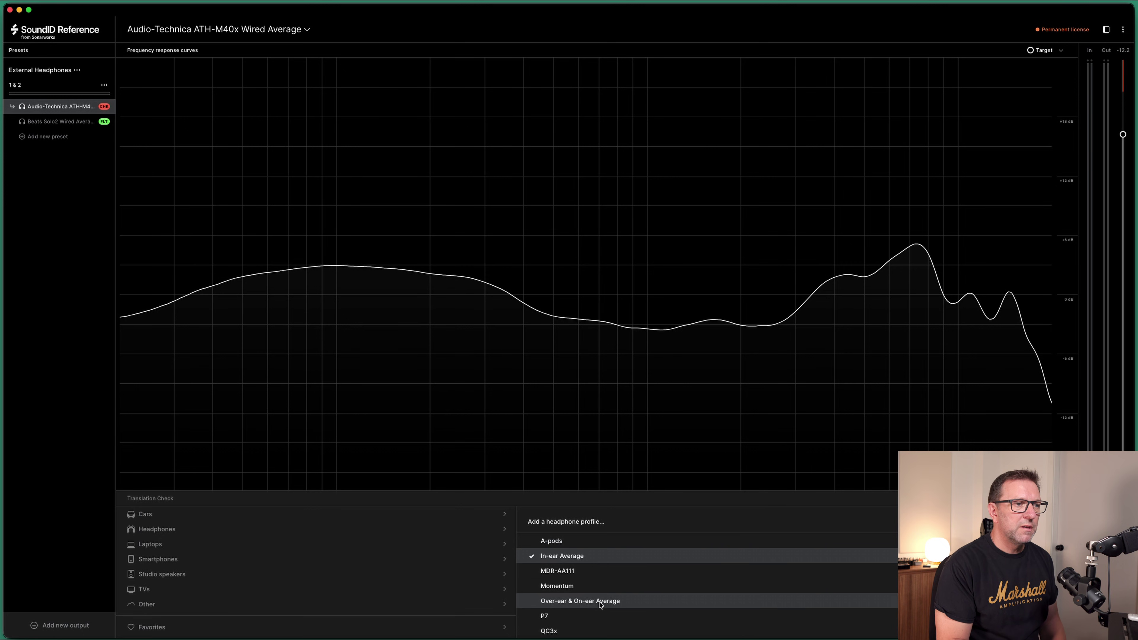
{"action": "left_click", "coordinate": [630, 606]}
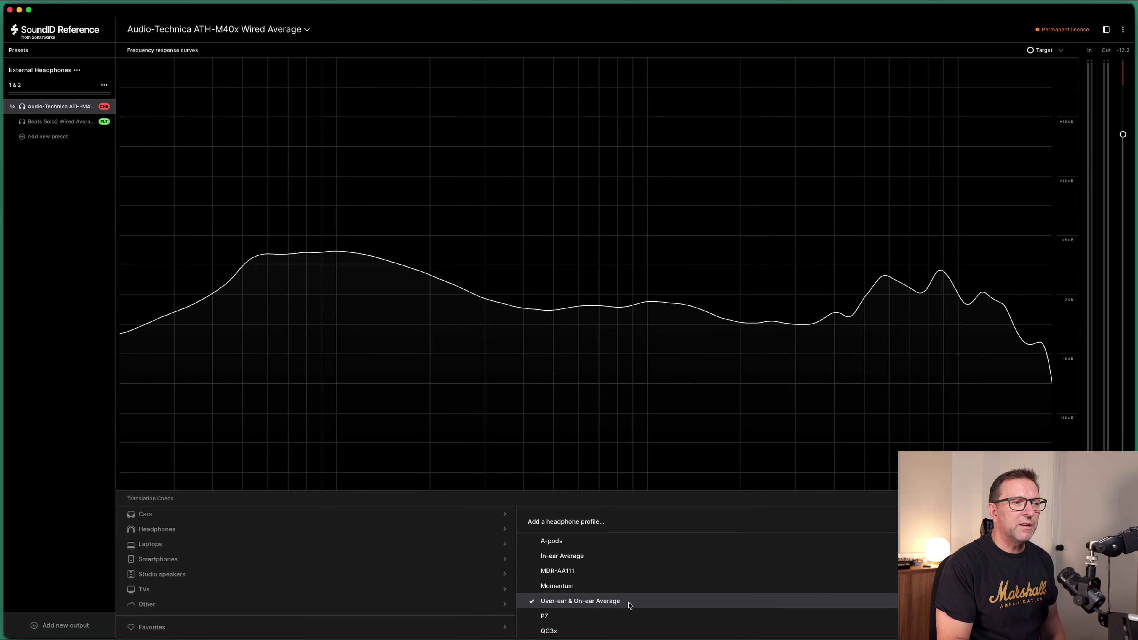
{"action": "scroll", "coordinate": [637, 602], "scroll_direction": "down", "scroll_amount": 1}
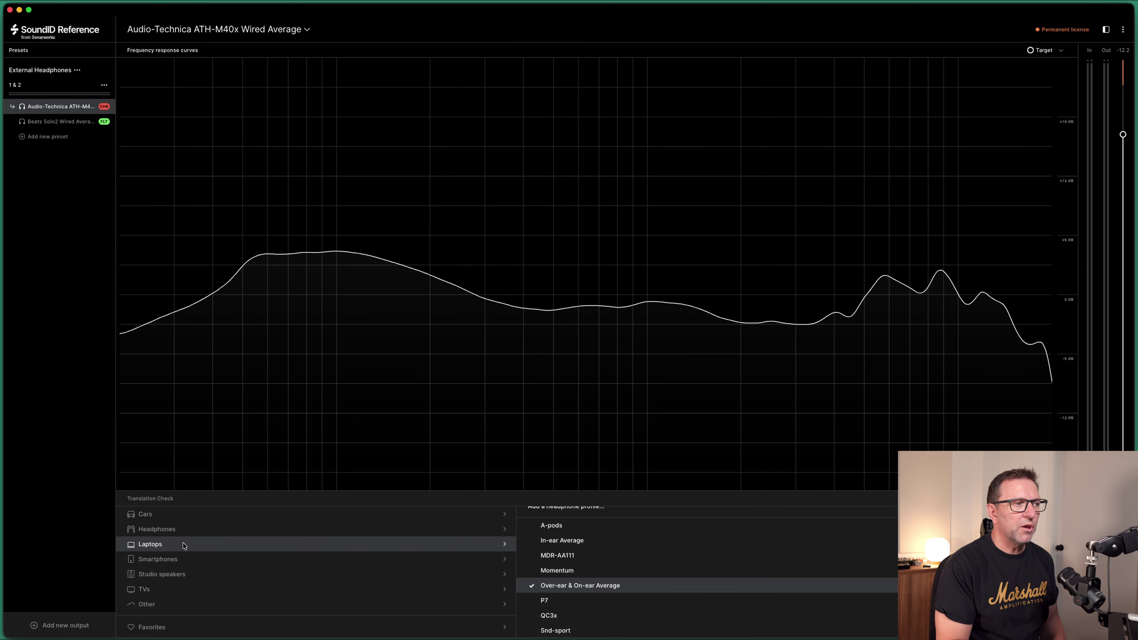
Step: Try the MB Airy 13" and MB Professional 15" laptop targets in Translation Check
{"action": "mouse_move", "coordinate": [184, 545]}
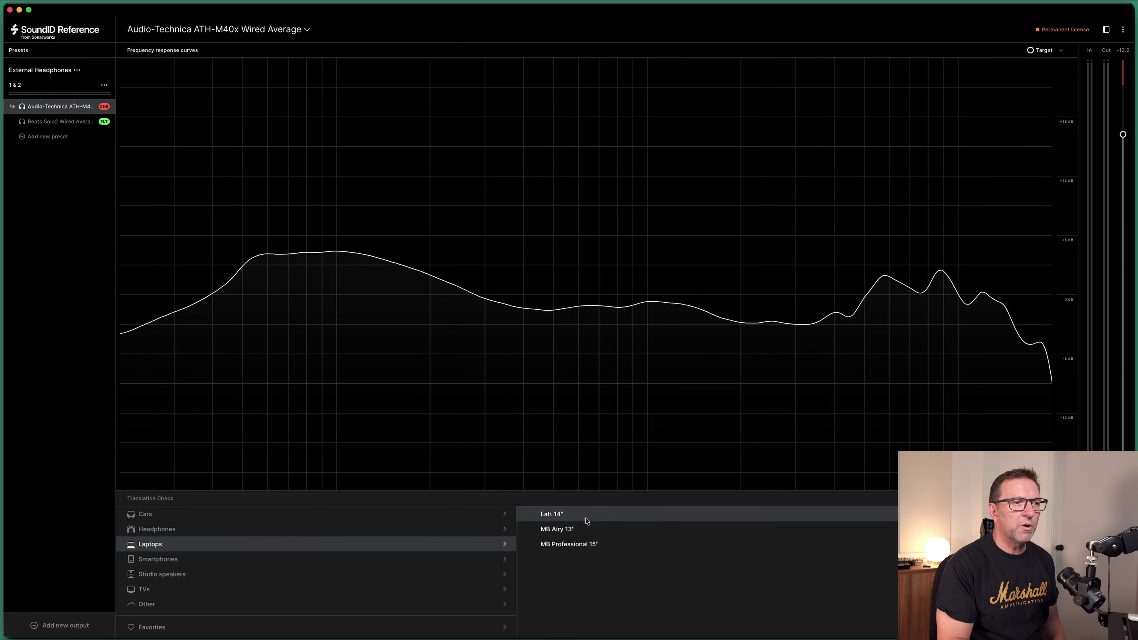
{"action": "left_click", "coordinate": [582, 531]}
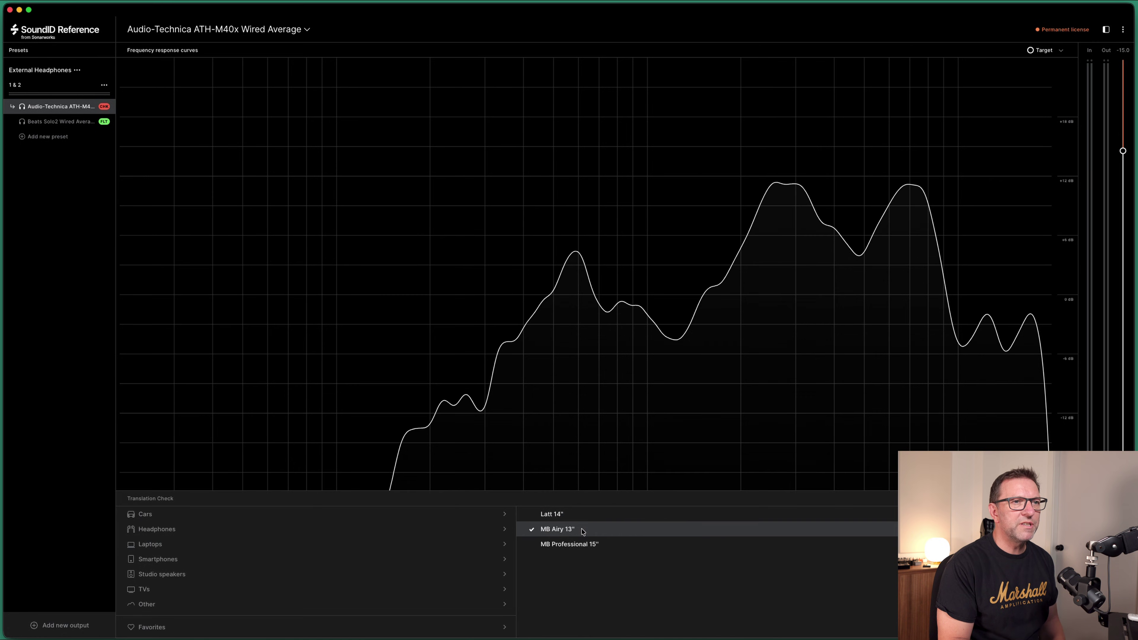
{"action": "left_click", "coordinate": [614, 545]}
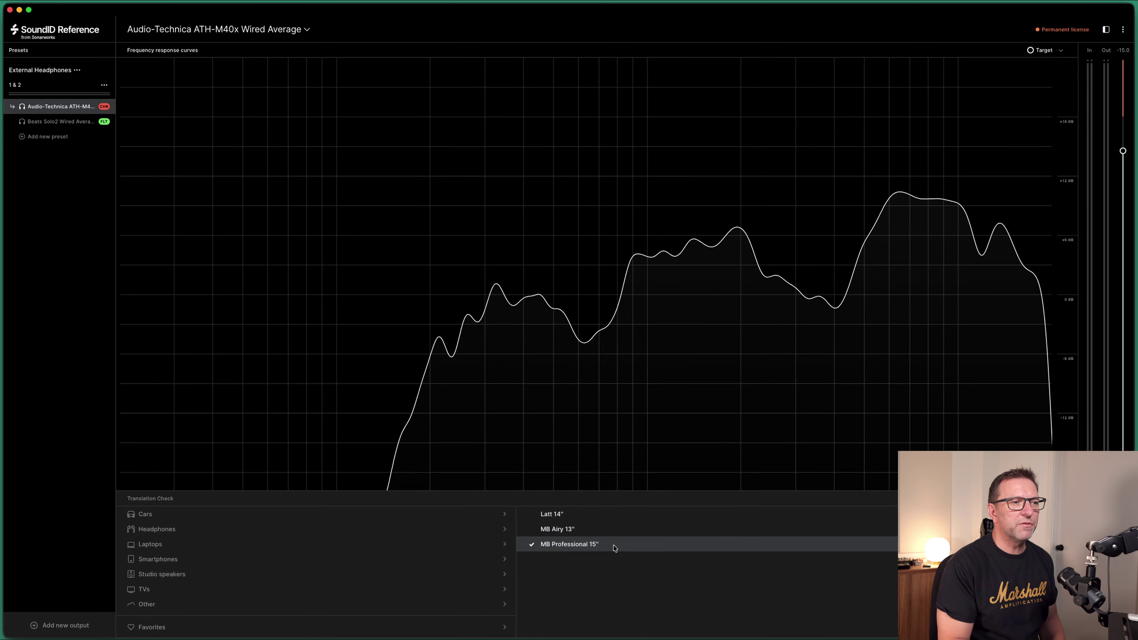
Step: Set the Translation Check target to Smartphone Average
{"action": "left_click", "coordinate": [161, 561]}
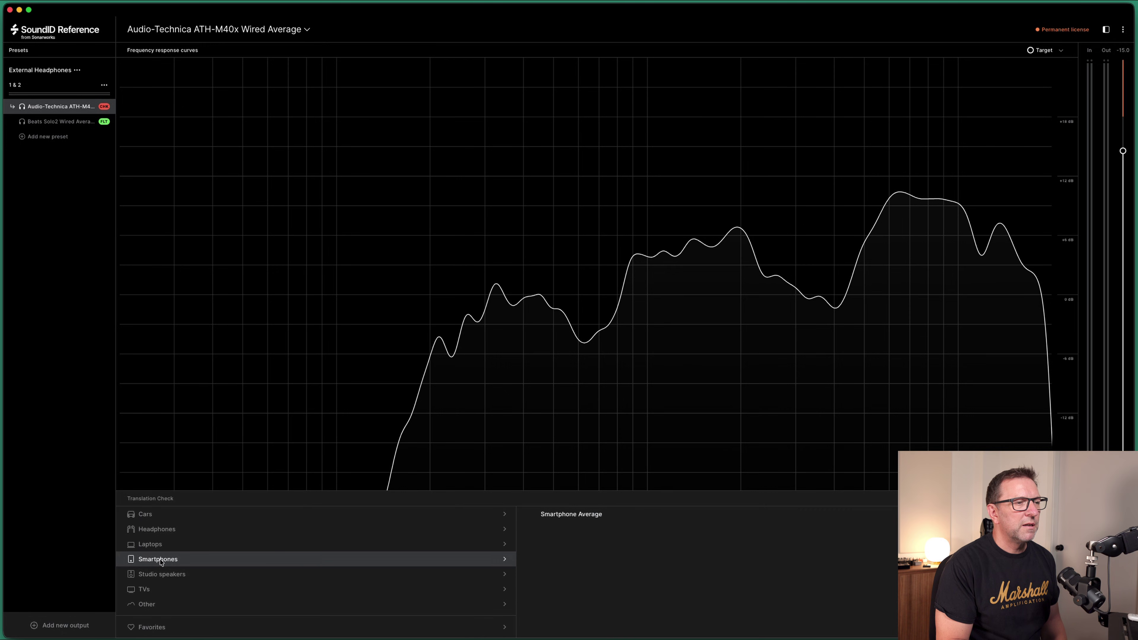
{"action": "left_click", "coordinate": [585, 515]}
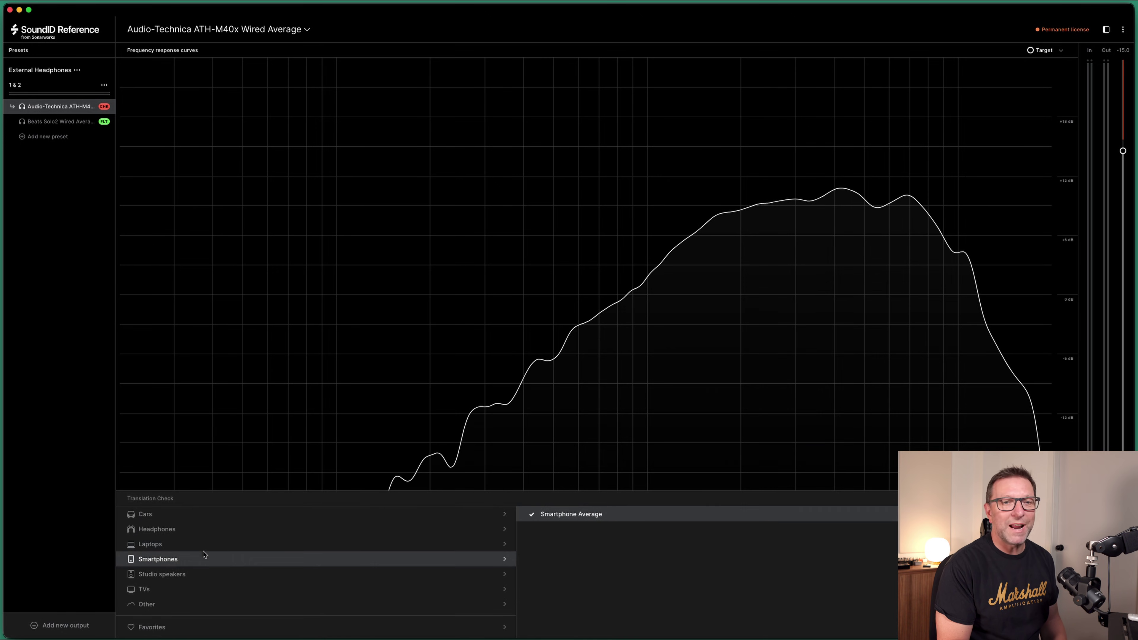
Step: Try the Mixcubes and NS11 studio speaker targets, and the Japanese 46", Korean 60" and TV Average targets in Translation Check
{"action": "left_click", "coordinate": [174, 576]}
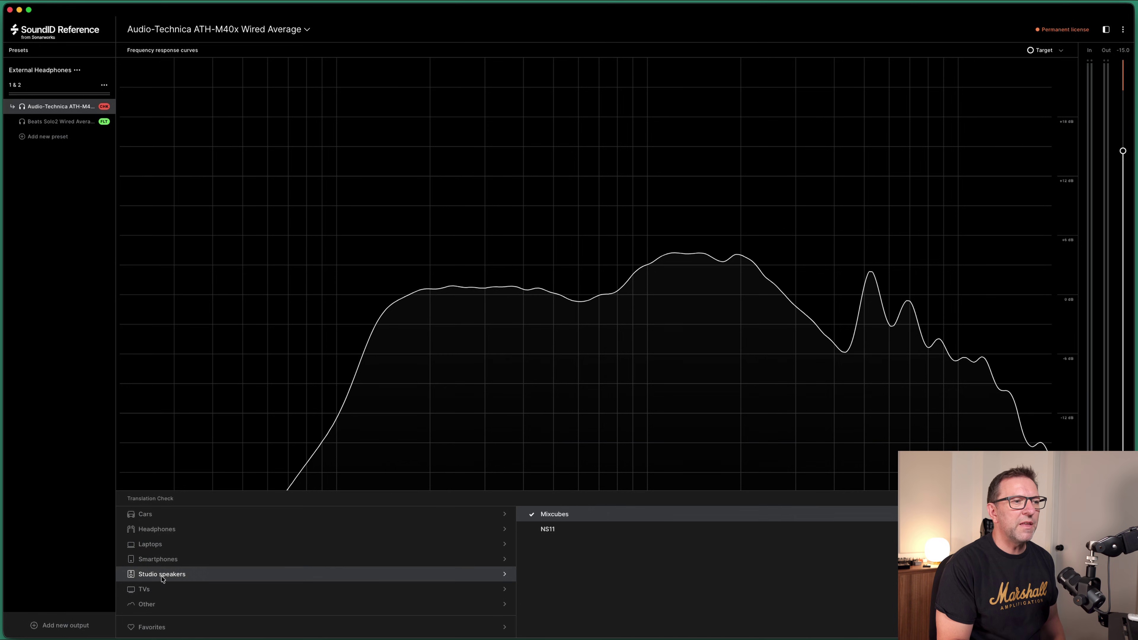
{"action": "left_click", "coordinate": [570, 530]}
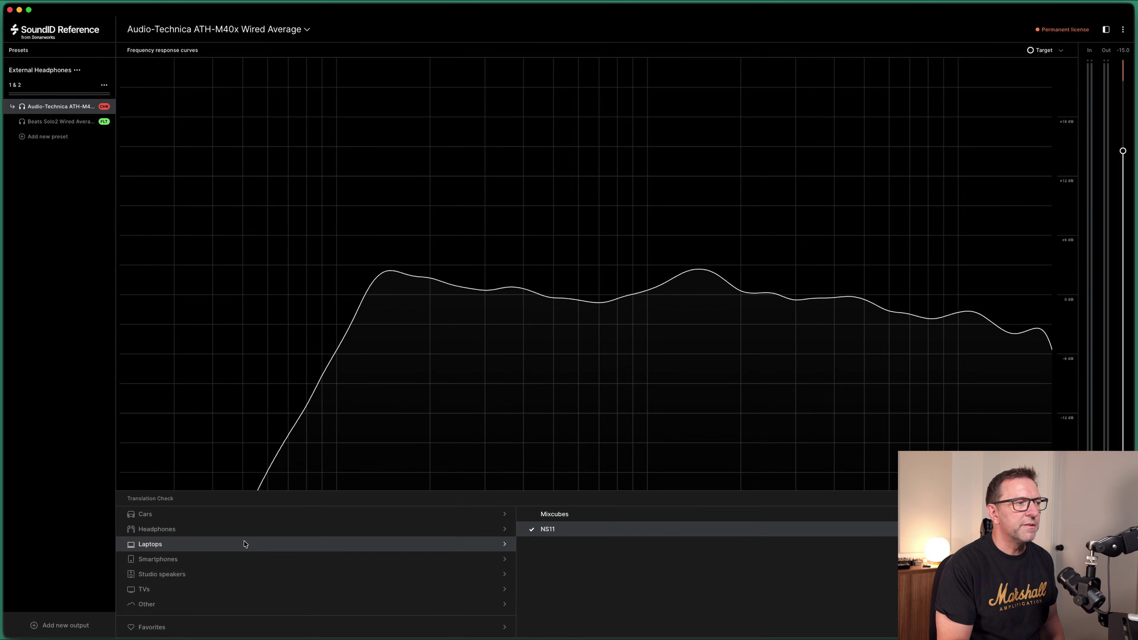
{"action": "left_click", "coordinate": [230, 593]}
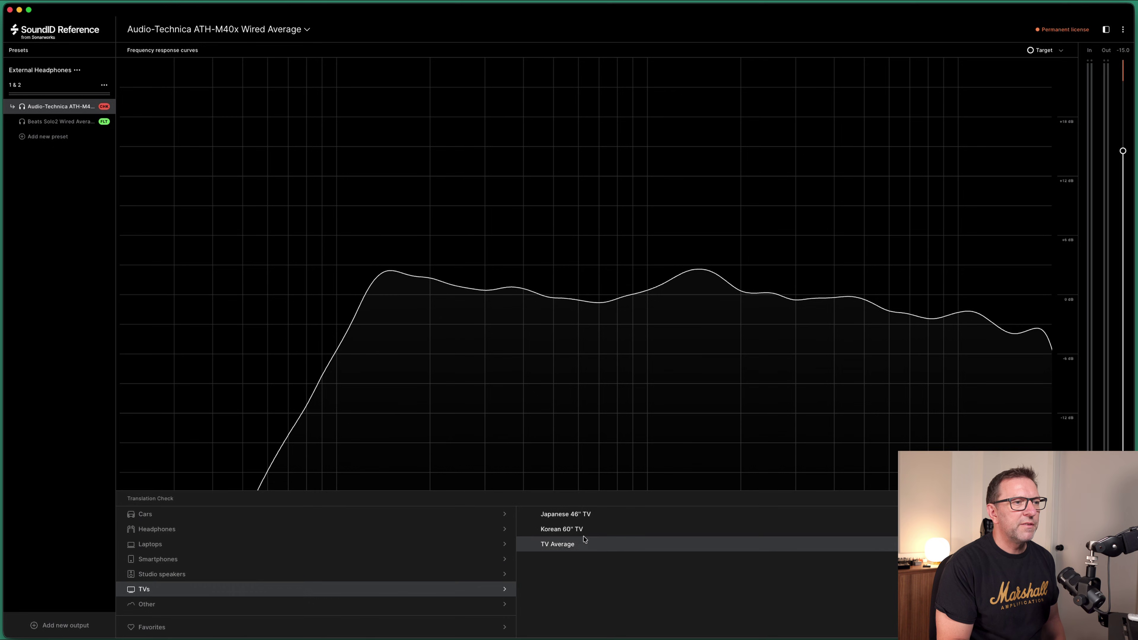
{"action": "left_click", "coordinate": [583, 514]}
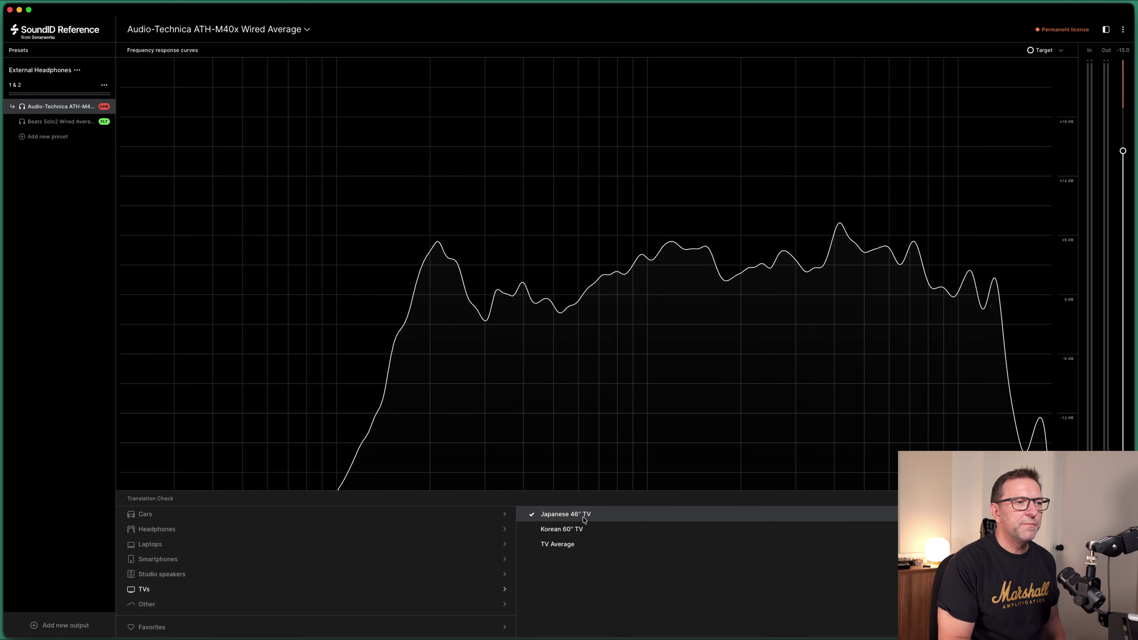
{"action": "left_click", "coordinate": [576, 531]}
{"action": "left_click", "coordinate": [575, 545]}
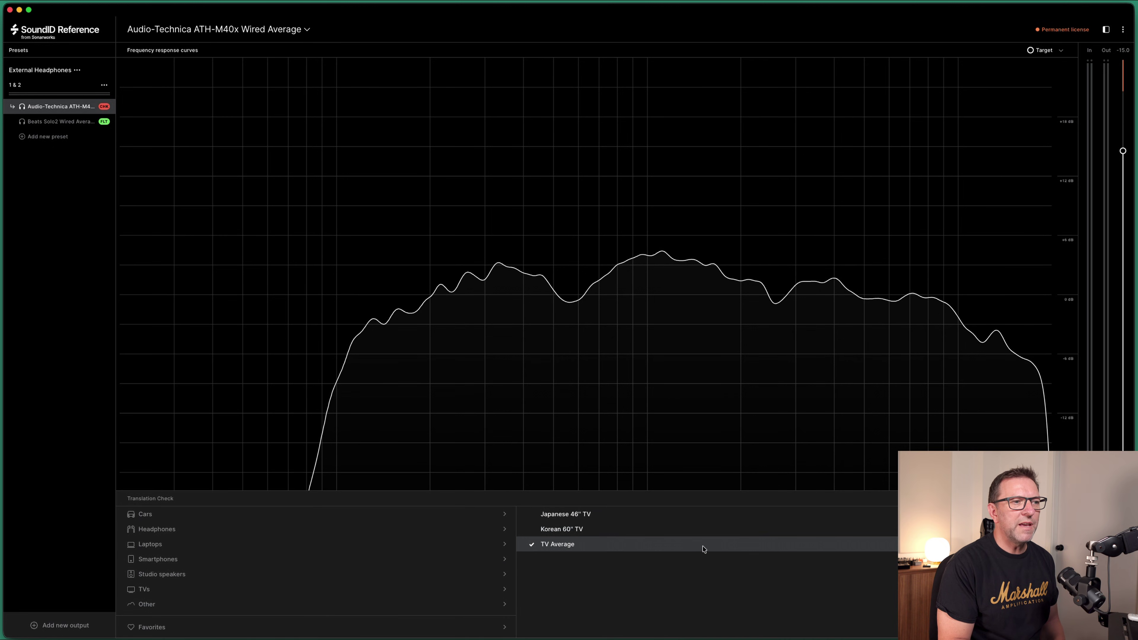
Step: Try the B&K 1974 Speaker Target, Tilt 2 dB, Tilt 3 dB, Tilt 4 dB and X-Curve targets among the other Translation Check options
{"action": "mouse_move", "coordinate": [165, 604]}
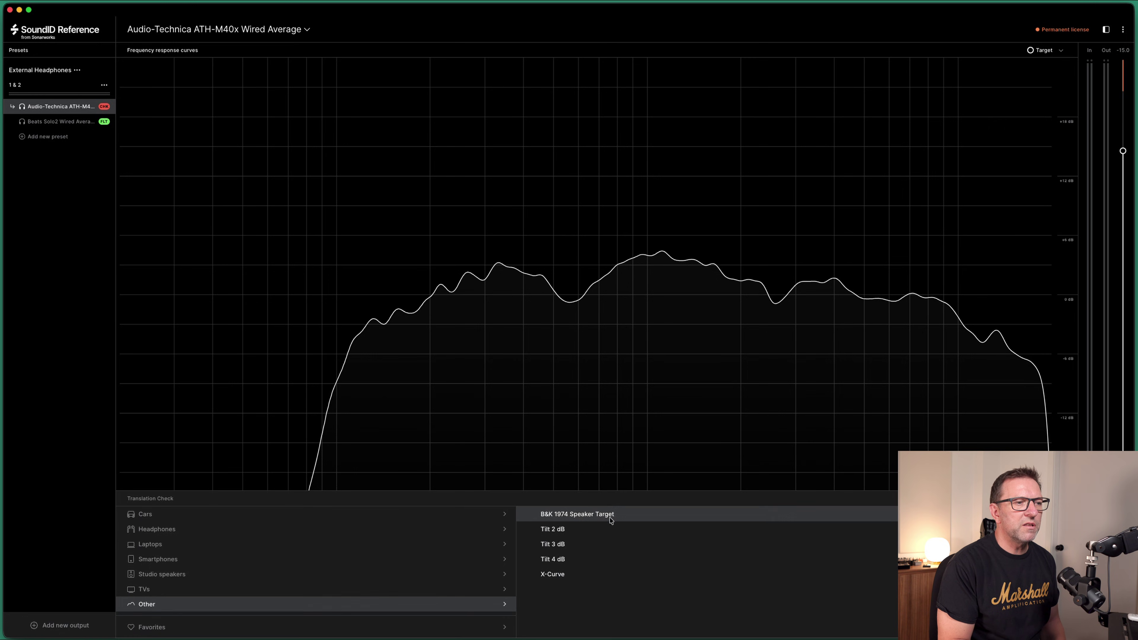
{"action": "left_click", "coordinate": [626, 519]}
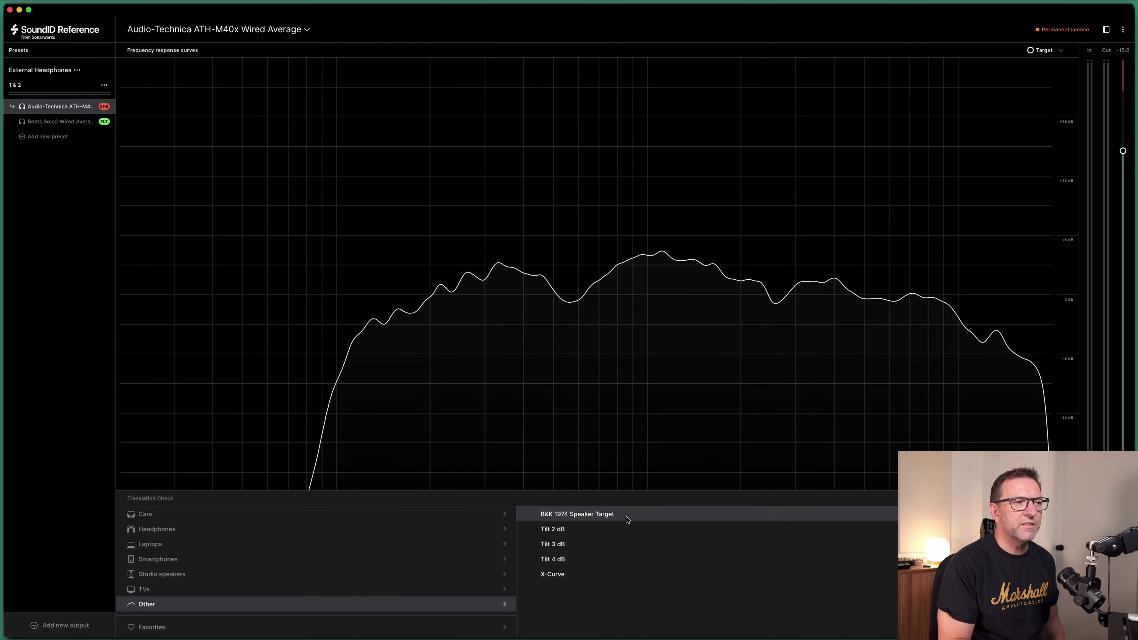
{"action": "left_click", "coordinate": [596, 532]}
{"action": "left_click", "coordinate": [579, 548]}
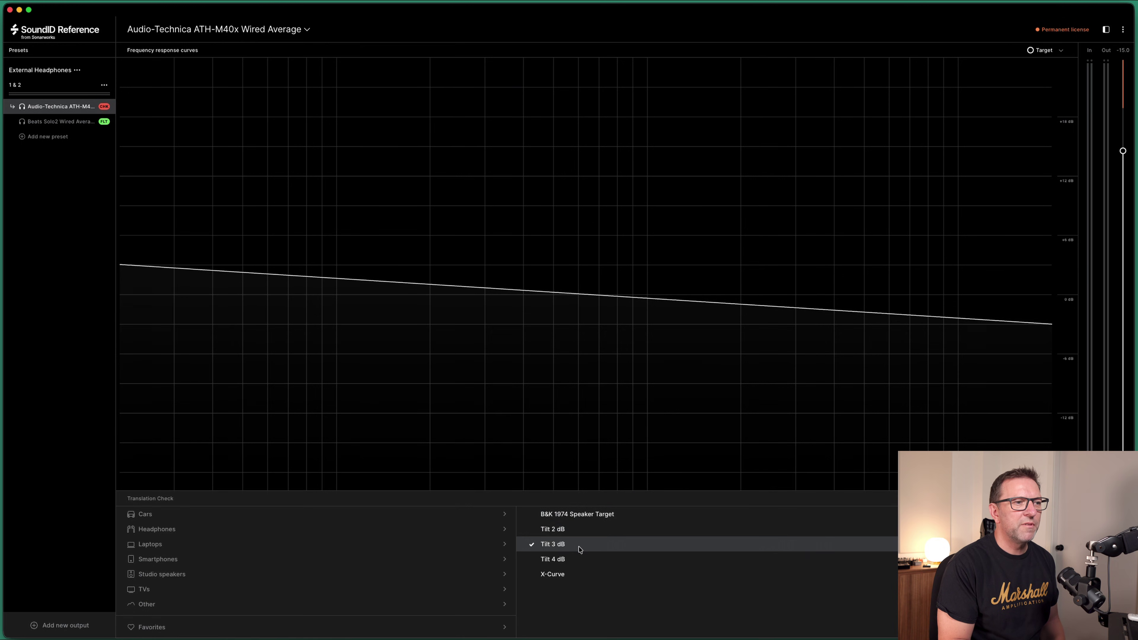
{"action": "left_click", "coordinate": [578, 560]}
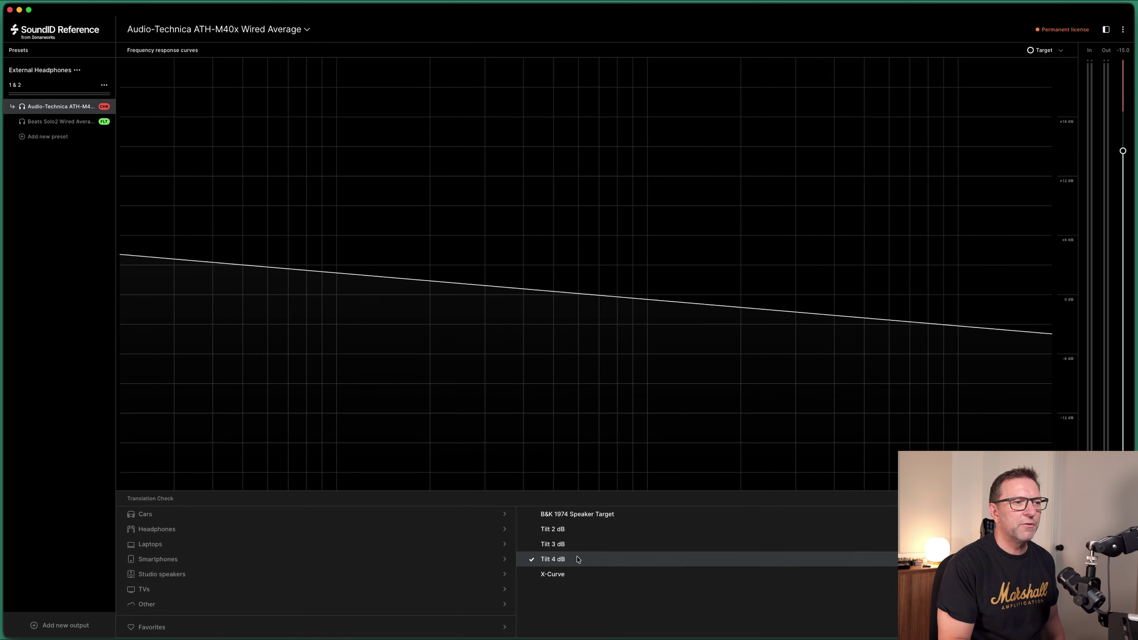
{"action": "left_click", "coordinate": [575, 579]}
Step: Revisit the car and smartphone targets in Translation Check, previewing Car 2 again
{"action": "left_click", "coordinate": [279, 512]}
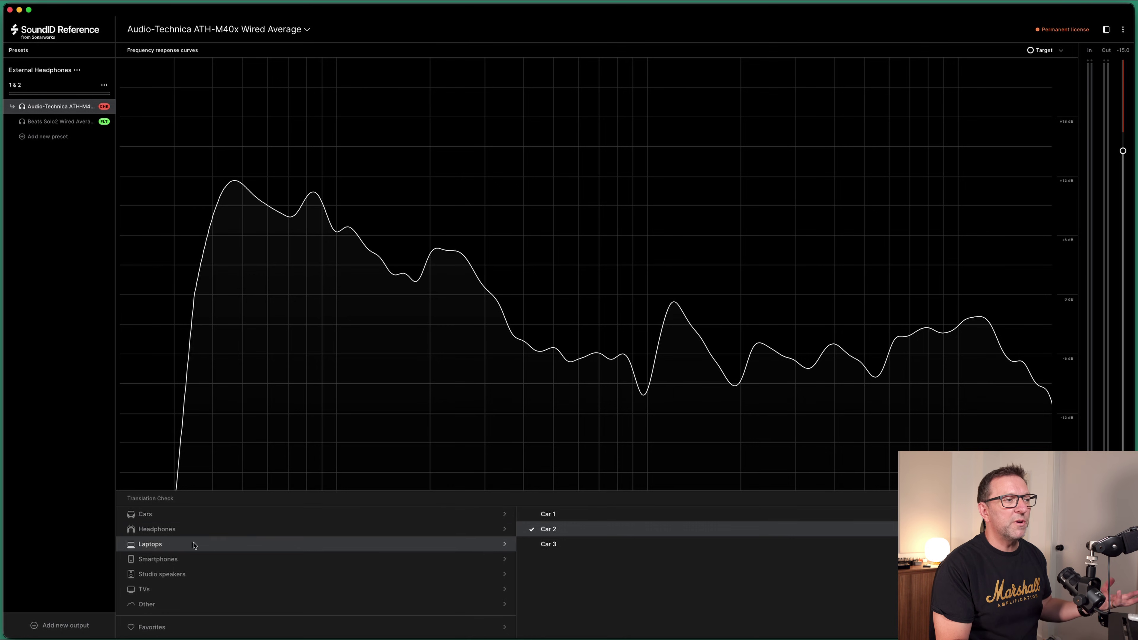
{"action": "left_click", "coordinate": [189, 558]}
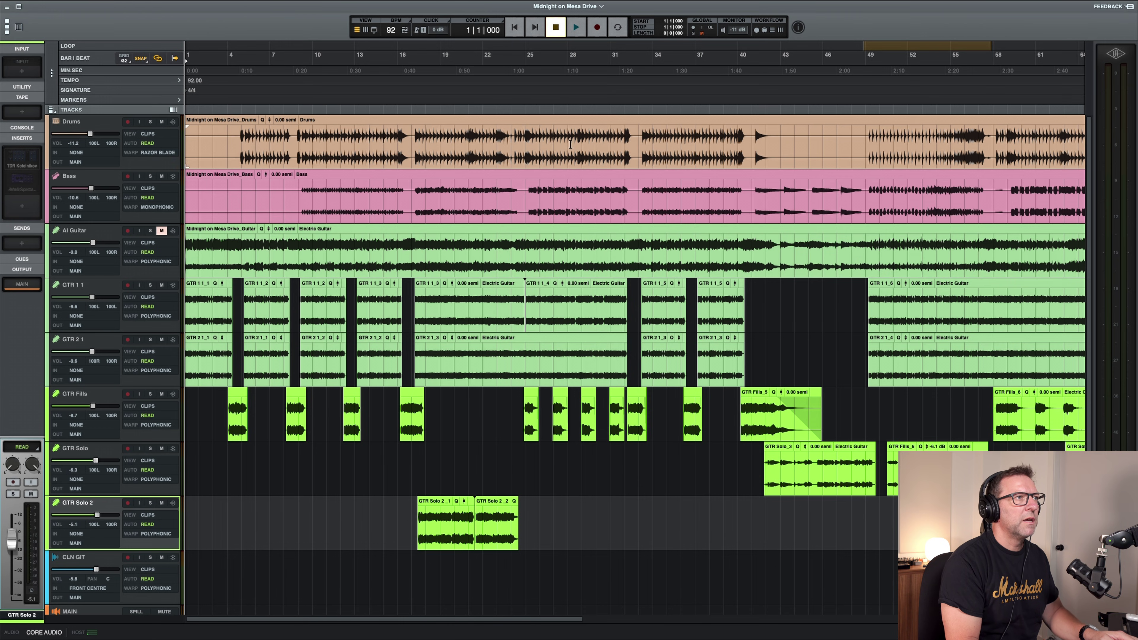
Step: In the LUNA session, open the SoundID Reference insert on the Main output from the mixer and move its window clear of the channels
{"action": "left_click", "coordinate": [366, 30]}
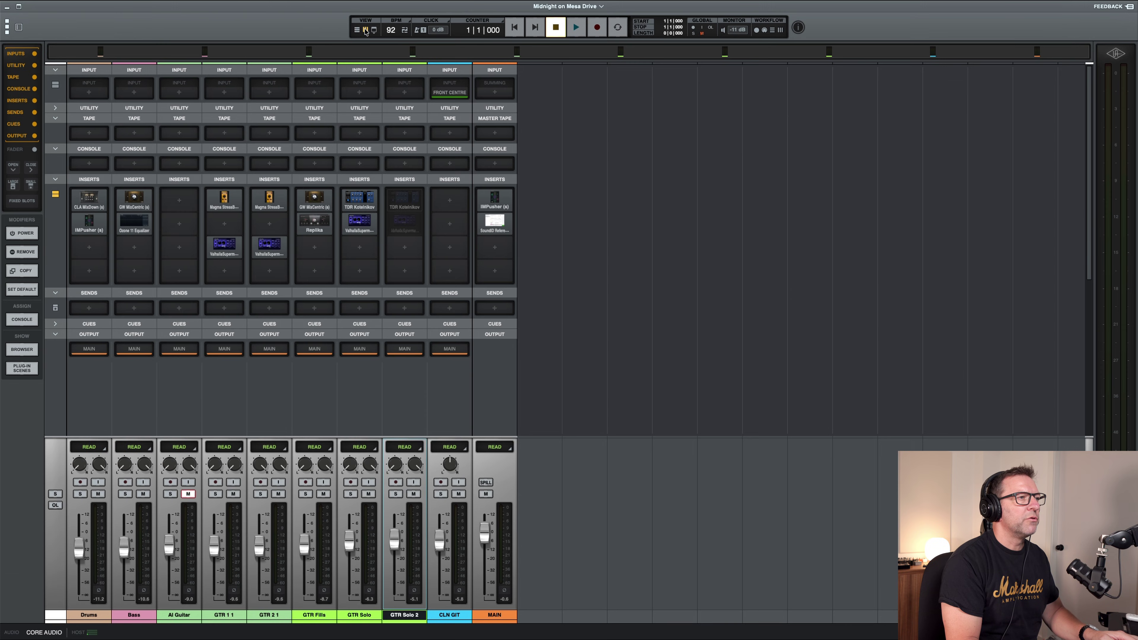
{"action": "left_click", "coordinate": [494, 225]}
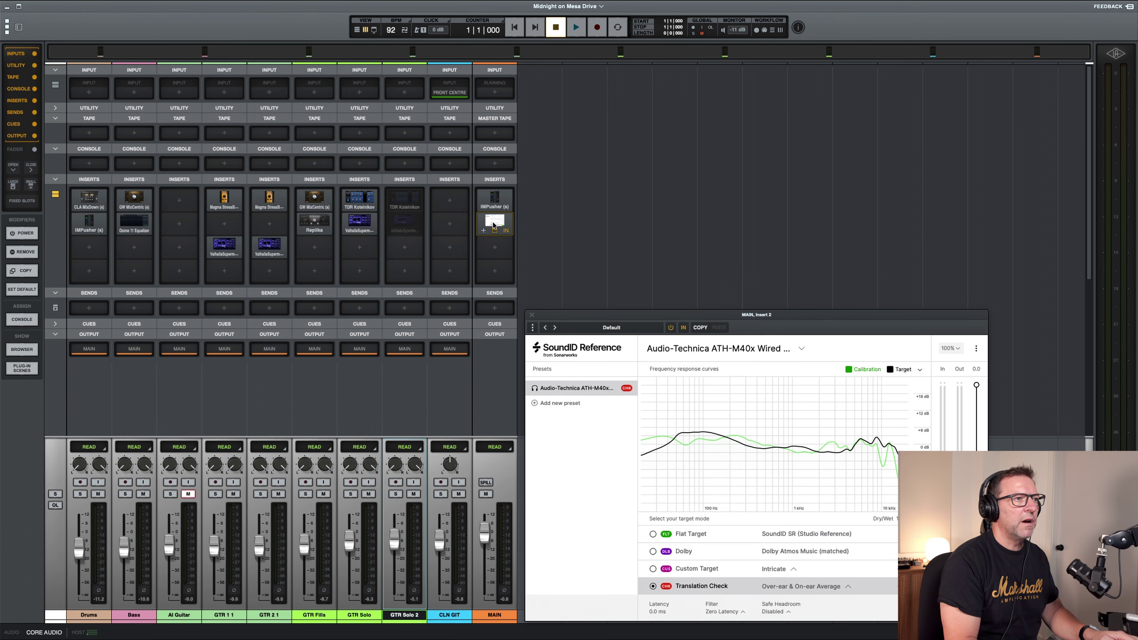
{"action": "left_click_drag", "start_coordinate": [788, 316], "coordinate": [918, 127]}
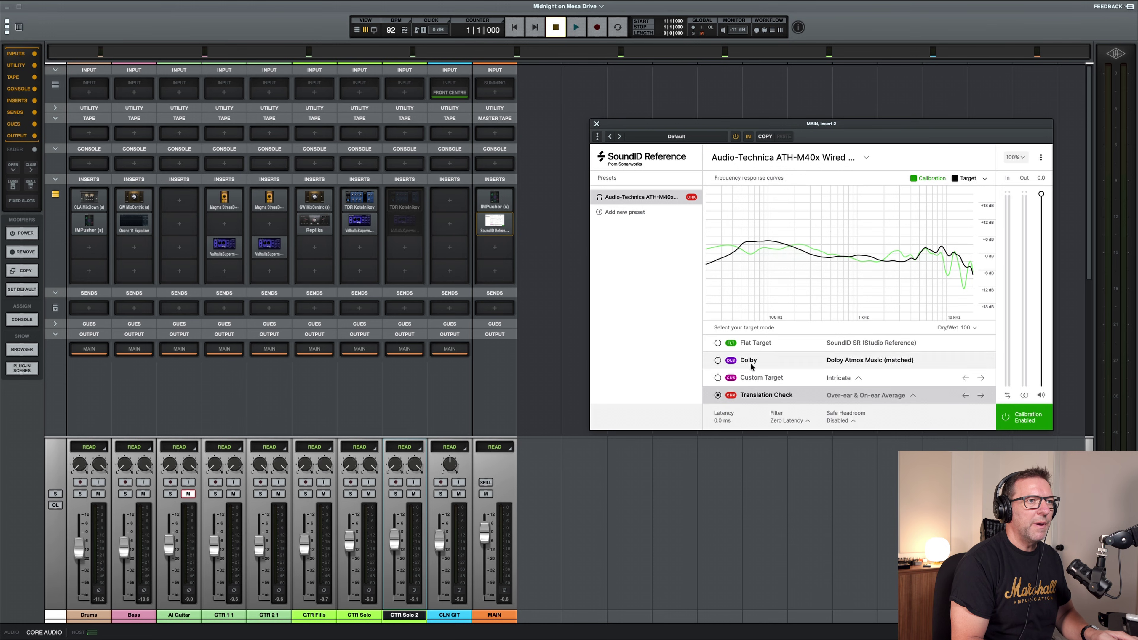
Step: Play the song from bar 17 with calibration disabled, enable calibration during playback to compare the sound, and stop playback
{"action": "left_click", "coordinate": [1015, 416]}
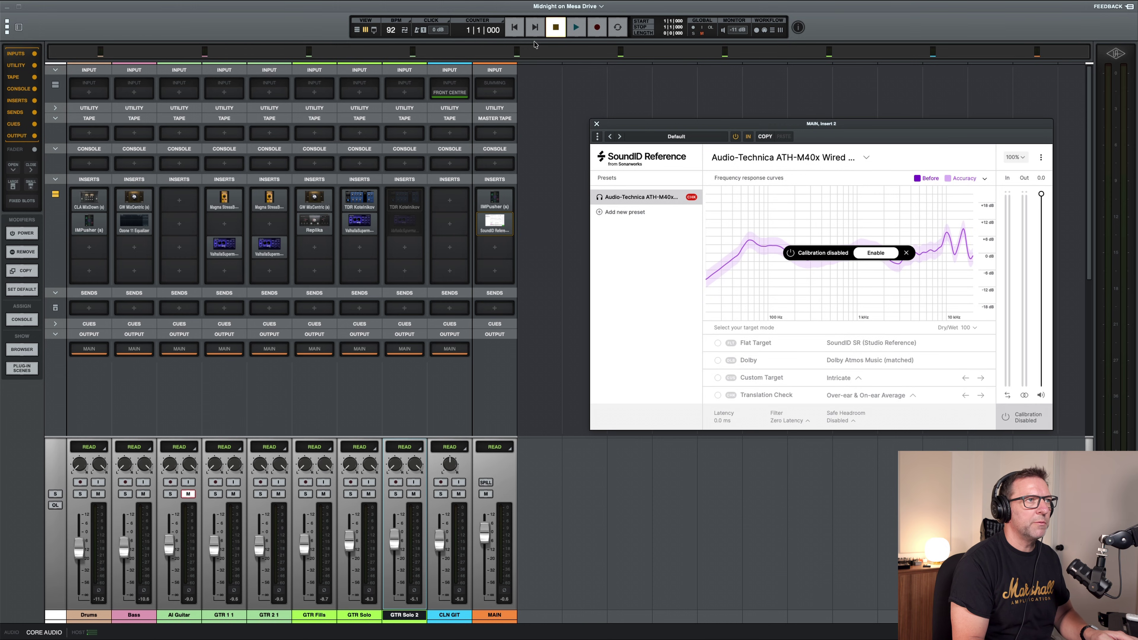
{"action": "left_click", "coordinate": [356, 31]}
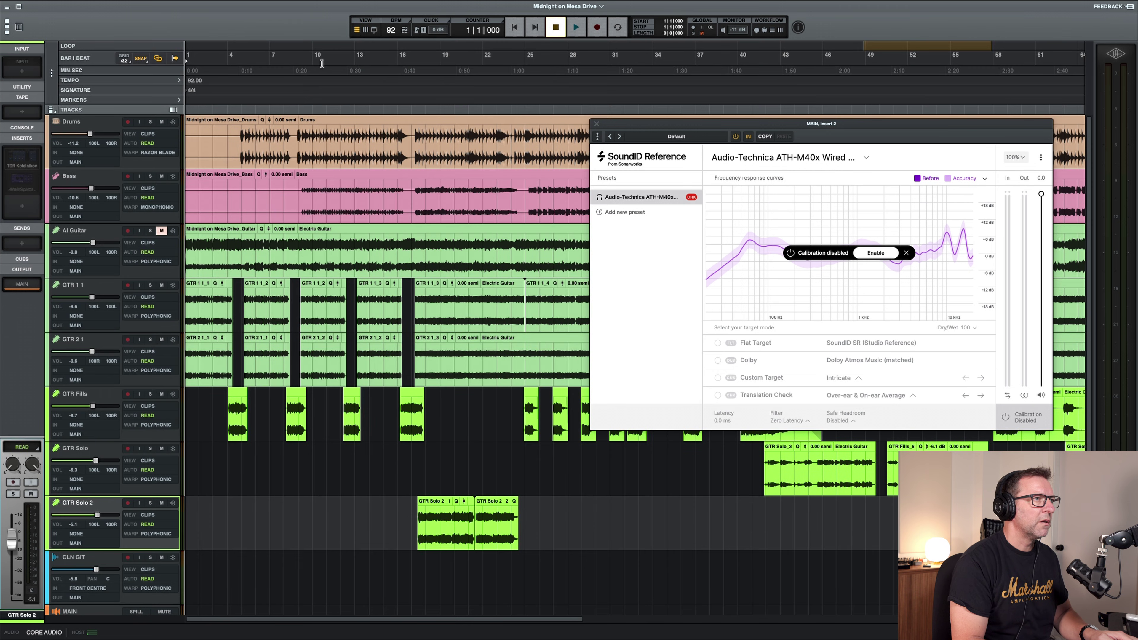
{"action": "left_click", "coordinate": [413, 61]}
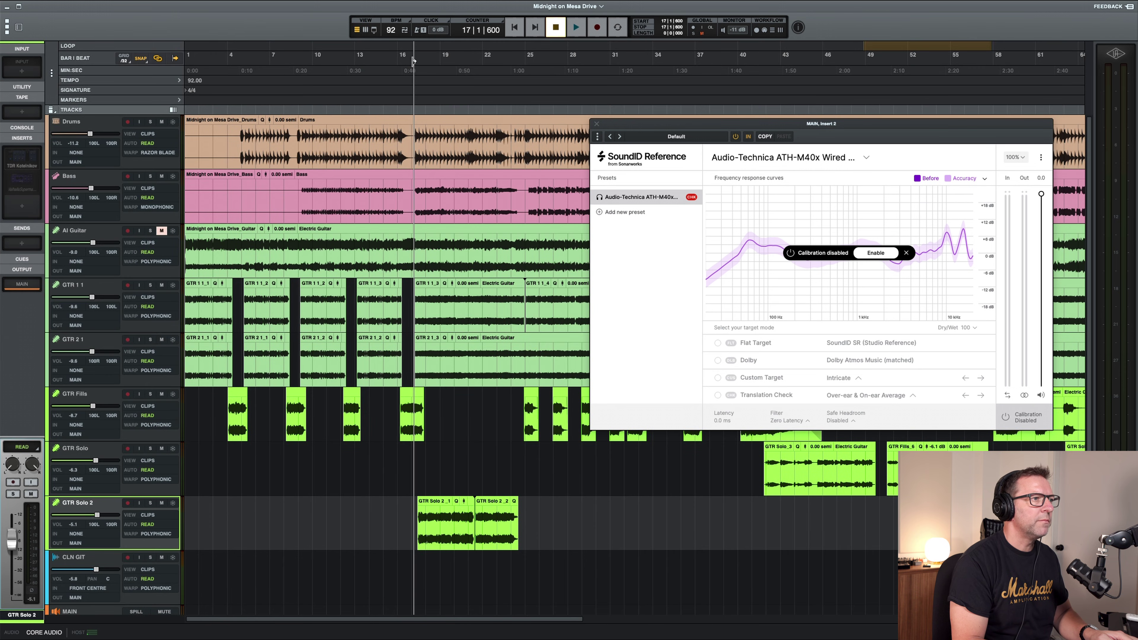
{"action": "key", "text": "space"}
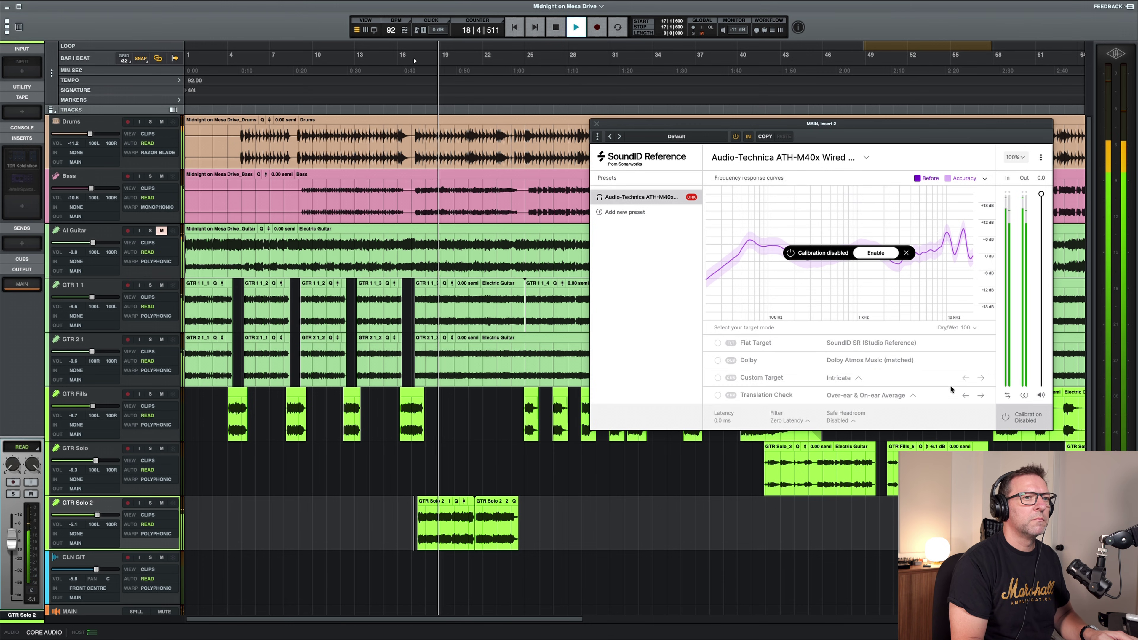
{"action": "left_click", "coordinate": [1026, 419]}
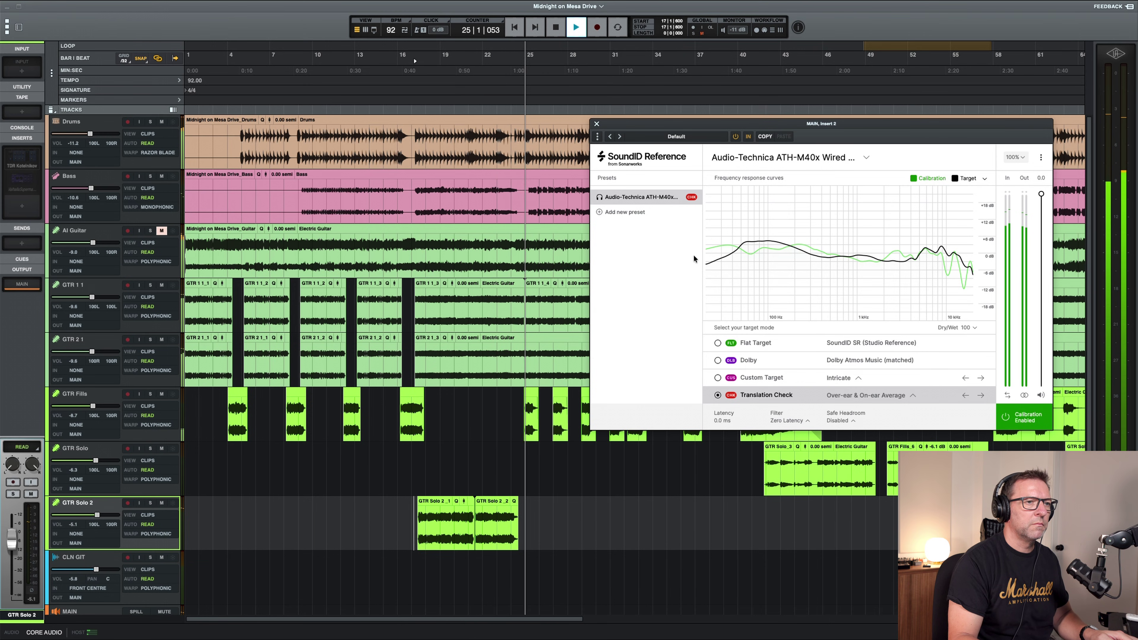
{"action": "key", "text": "space"}
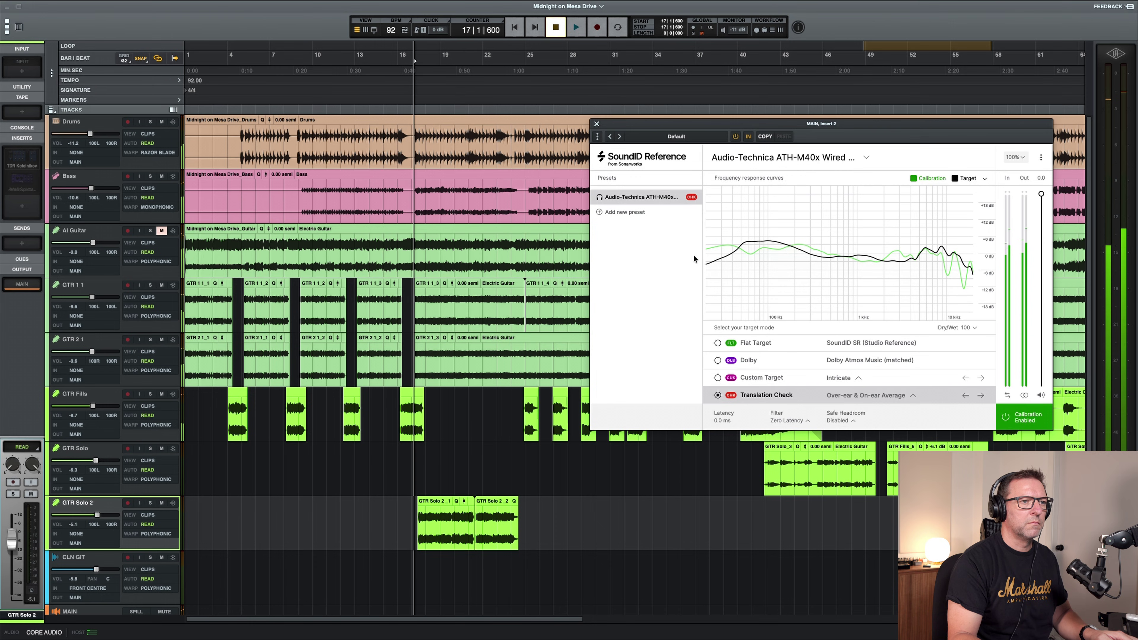
Step: Set the plug-in's target mode to Flat Target and show the Before curve in the frequency response graph
{"action": "left_click", "coordinate": [773, 342]}
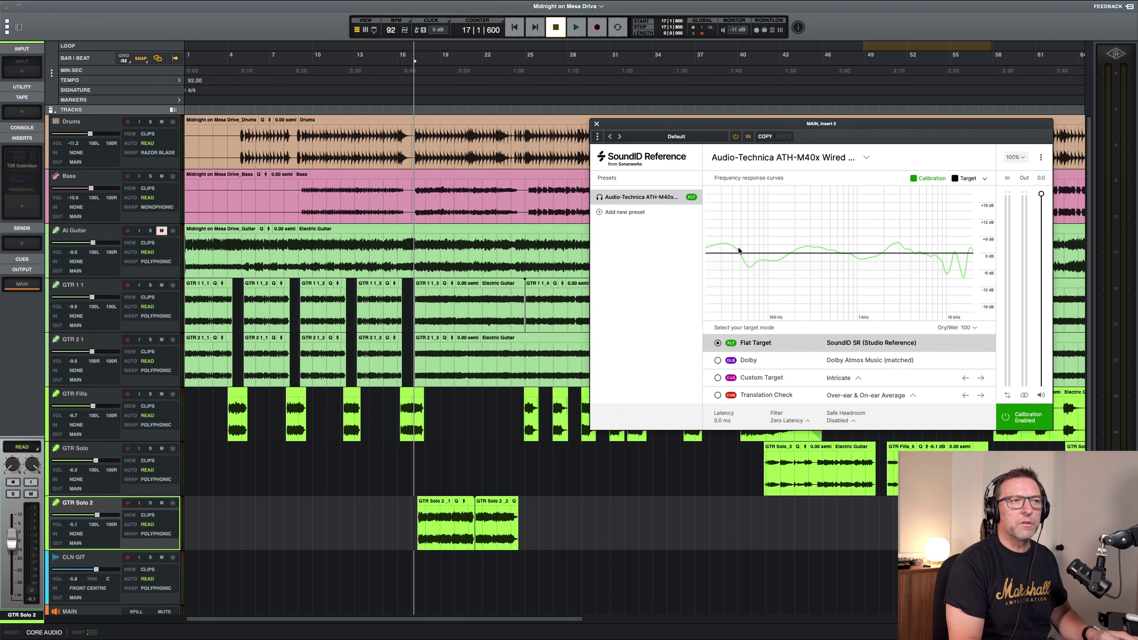
{"action": "left_click", "coordinate": [984, 181]}
{"action": "left_click", "coordinate": [754, 197]}
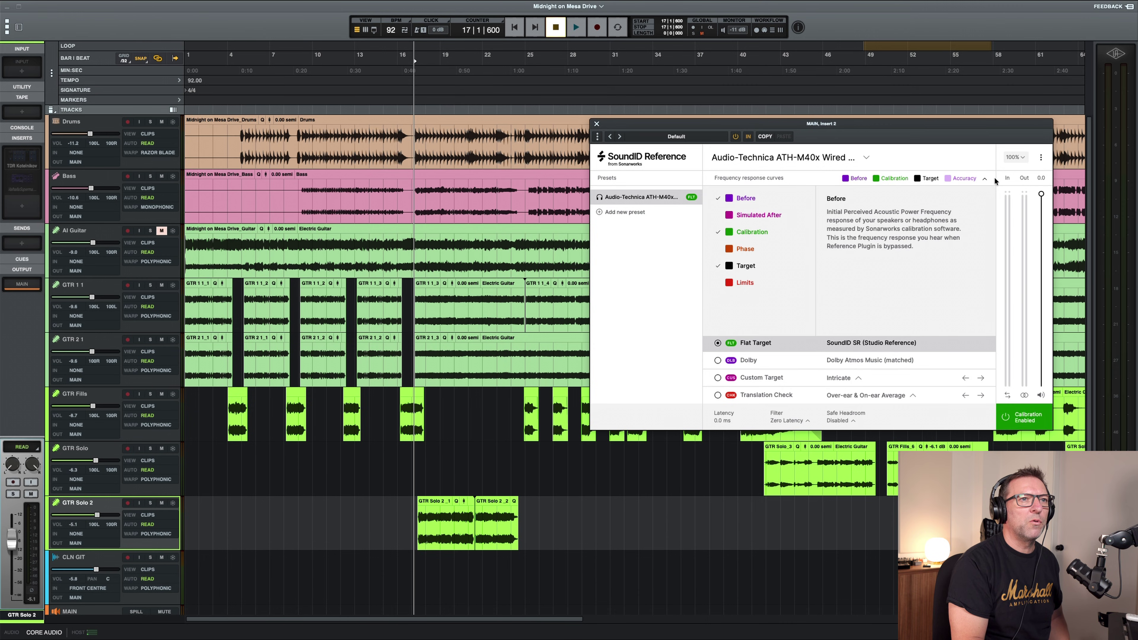
{"action": "left_click", "coordinate": [985, 179]}
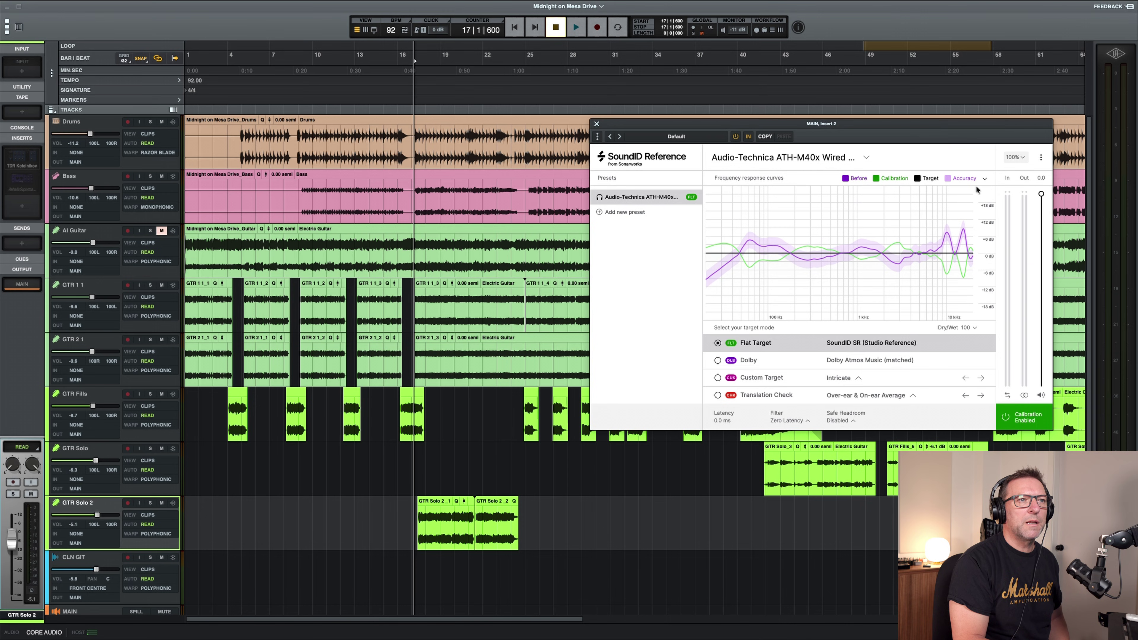
Step: Show the Simulated After curve and hide the Target curve in the frequency response graph
{"action": "left_click", "coordinate": [984, 178]}
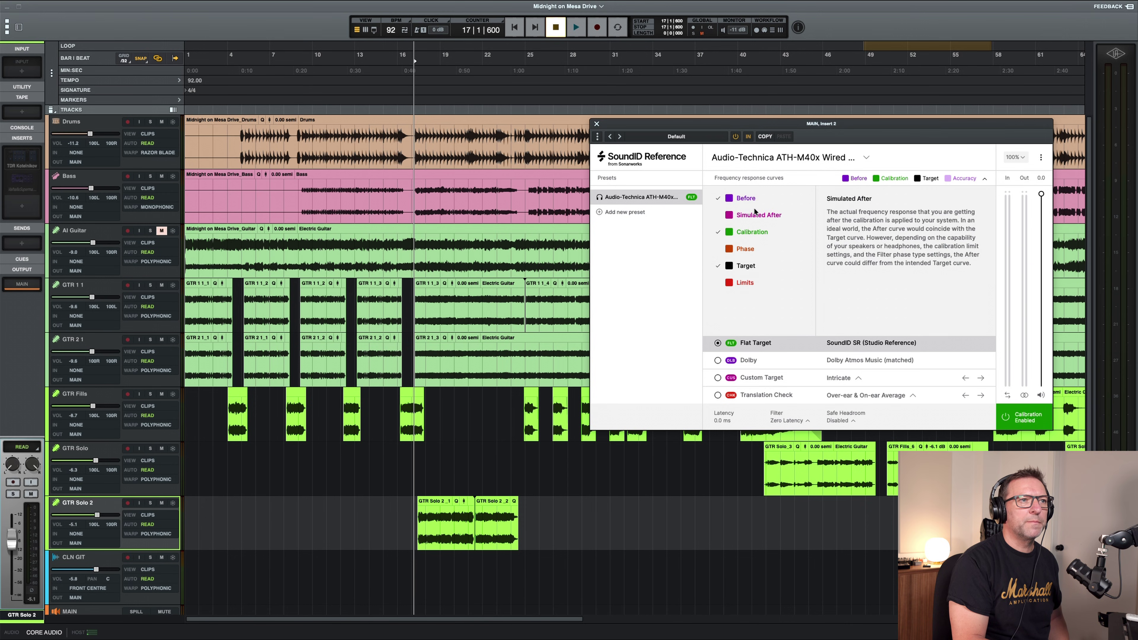
{"action": "left_click", "coordinate": [757, 215]}
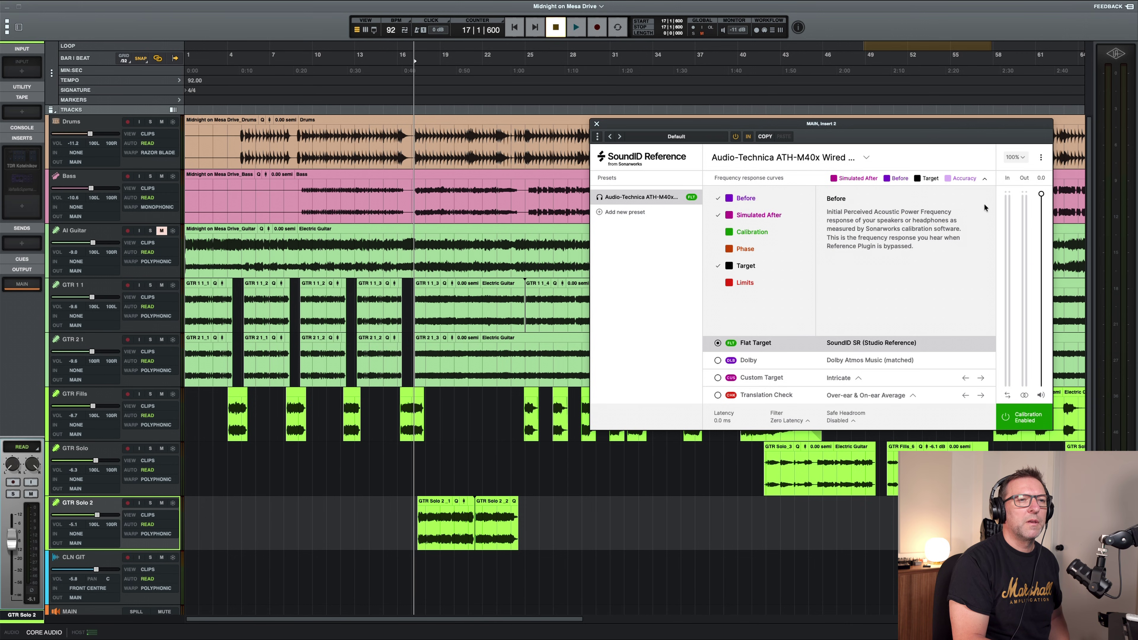
{"action": "left_click", "coordinate": [984, 179]}
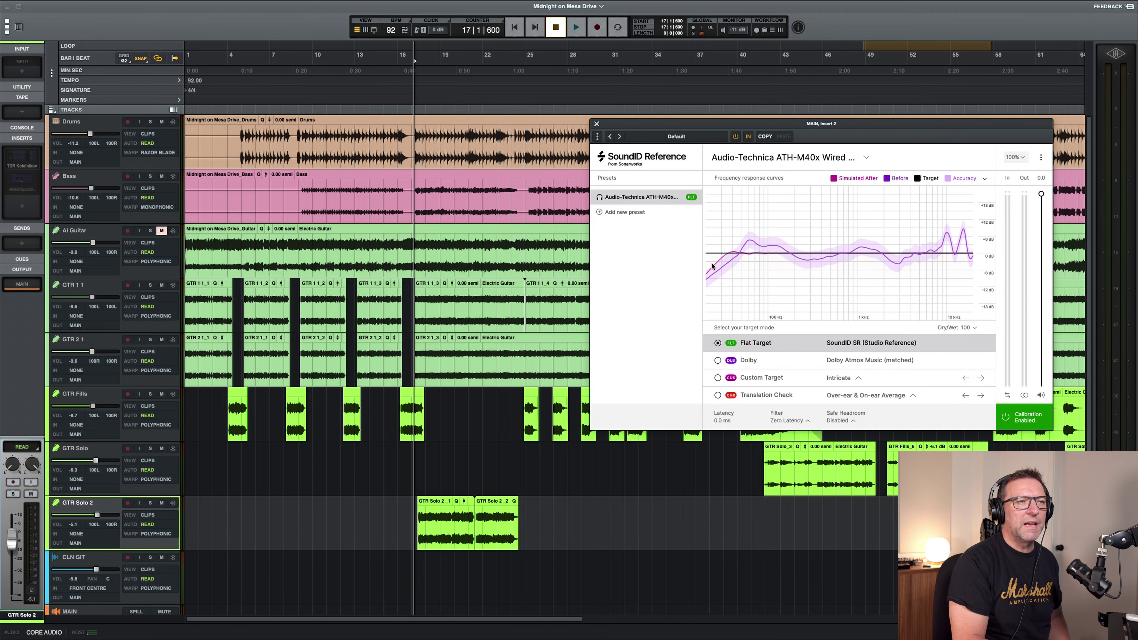
{"action": "left_click", "coordinate": [986, 179]}
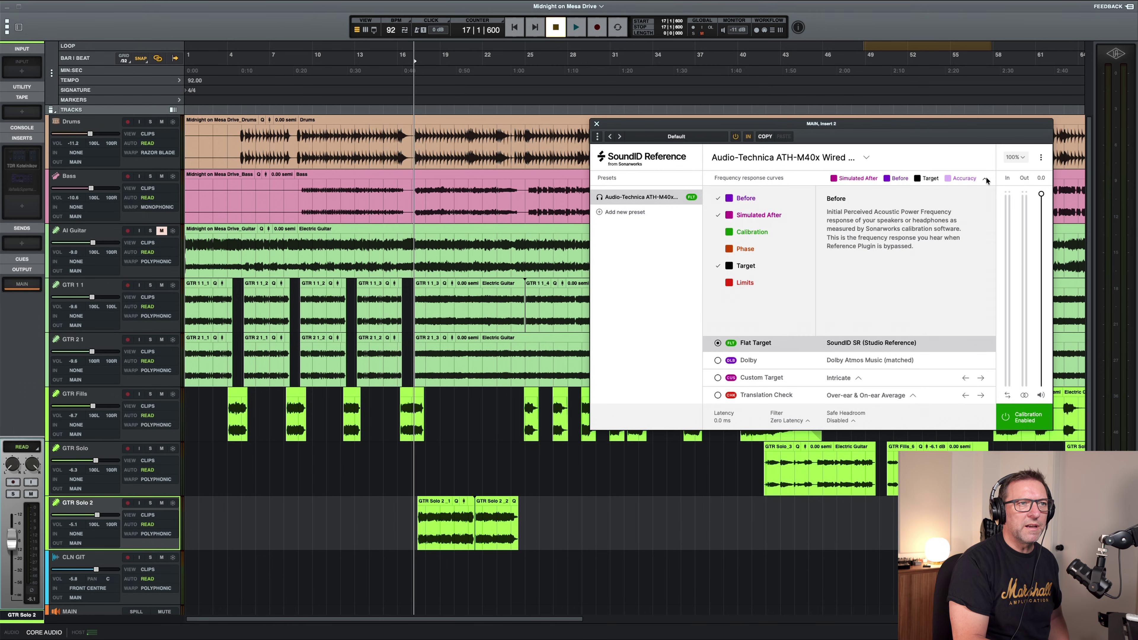
{"action": "left_click", "coordinate": [746, 266]}
{"action": "left_click", "coordinate": [985, 179]}
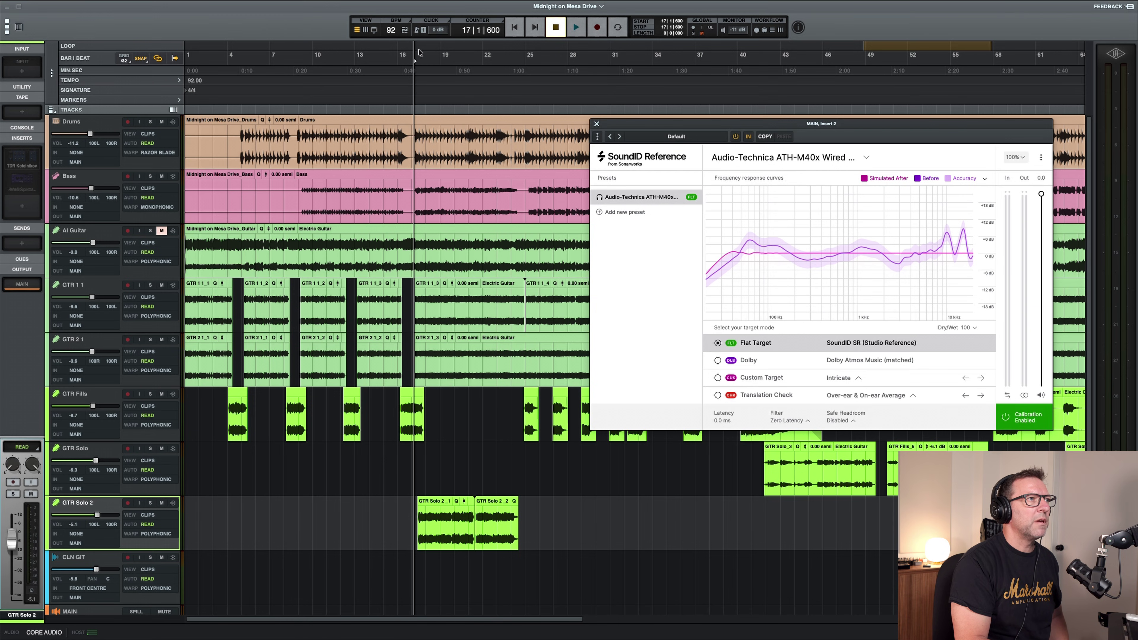
Step: Play the song from about bar 17, switching the Flat Target calibration off and on to compare the sound, and stop playback
{"action": "left_click", "coordinate": [410, 54]}
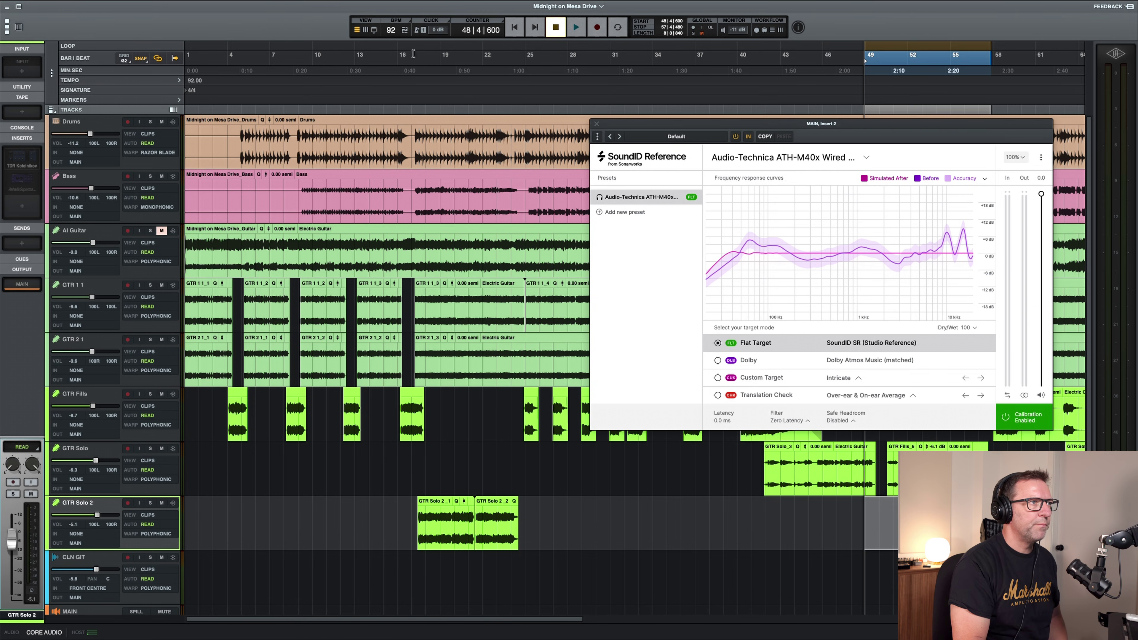
{"action": "left_click", "coordinate": [1002, 406]}
{"action": "key", "text": "space"}
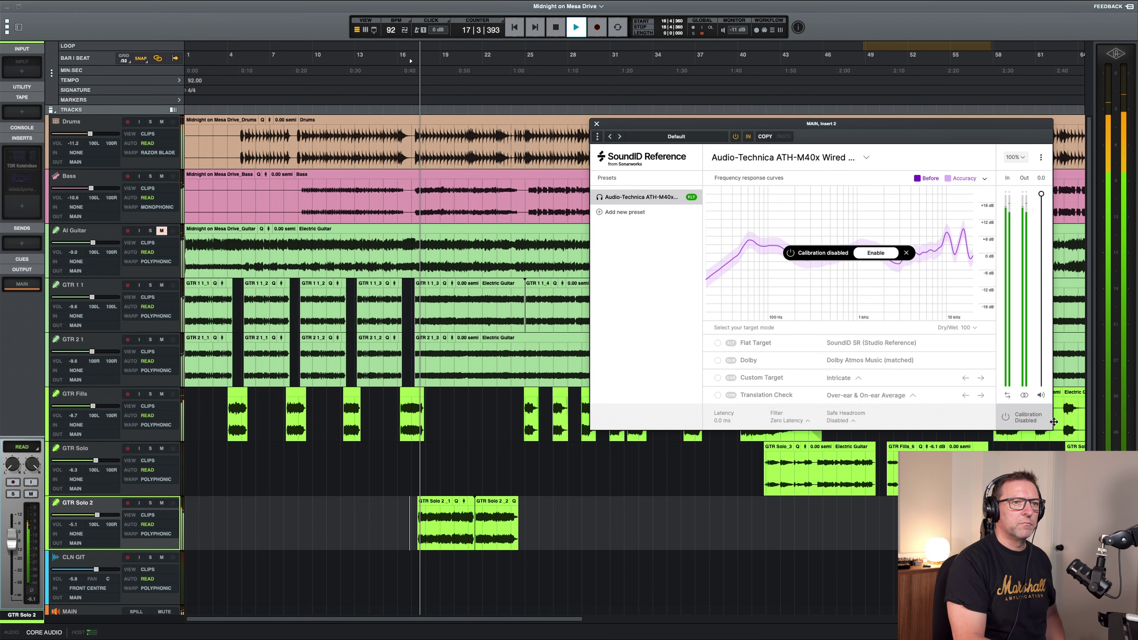
{"action": "left_click", "coordinate": [1028, 421]}
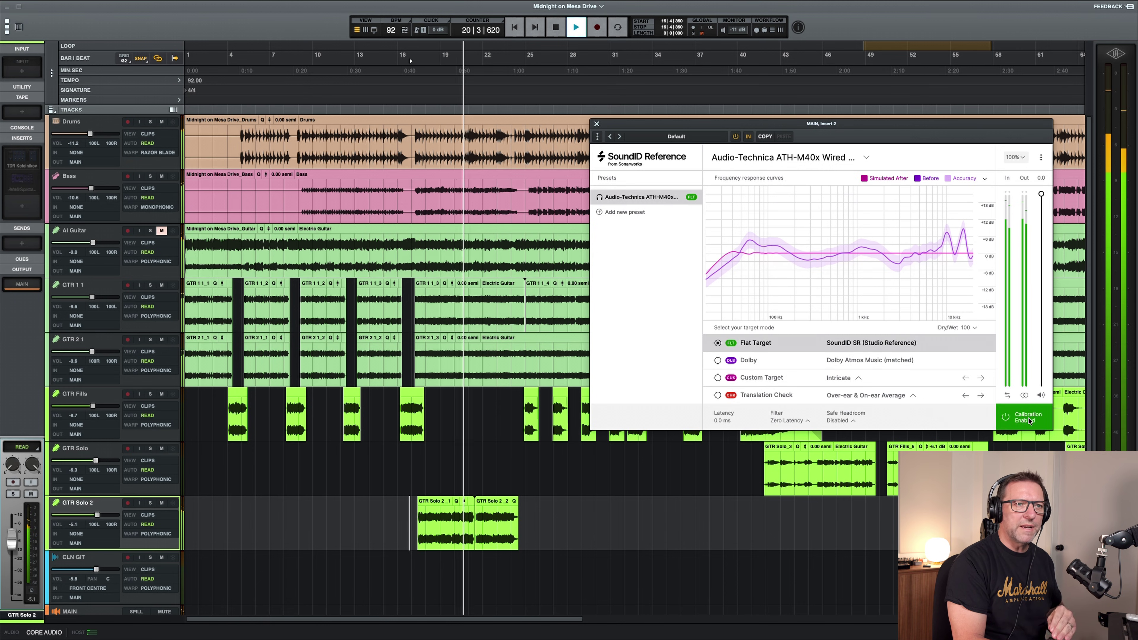
{"action": "left_click", "coordinate": [1029, 421]}
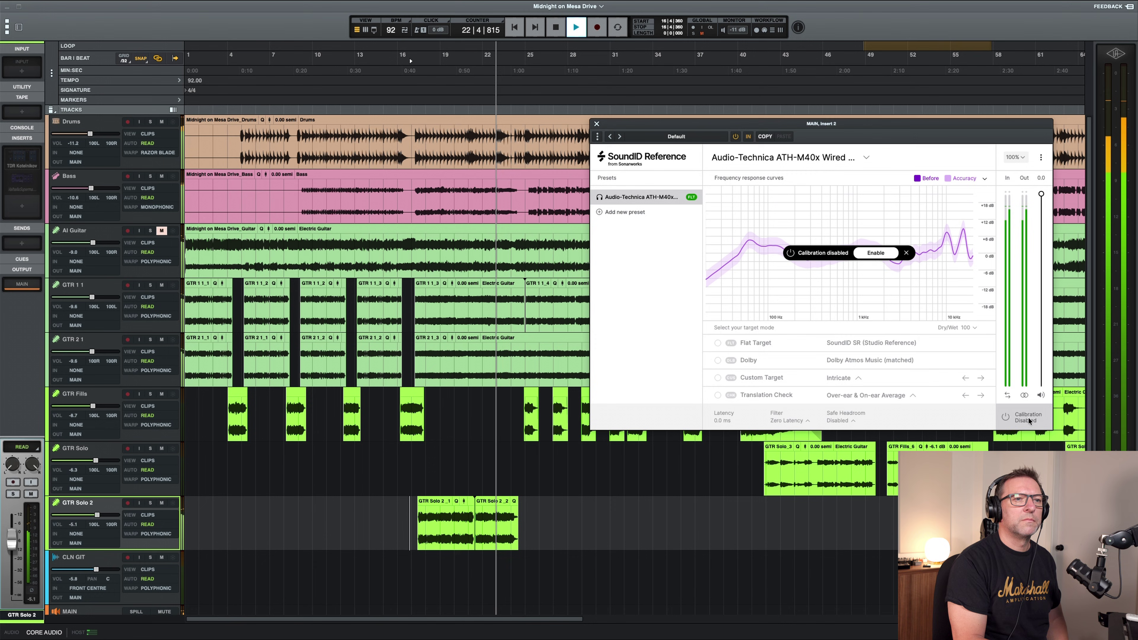
{"action": "left_click", "coordinate": [1028, 420]}
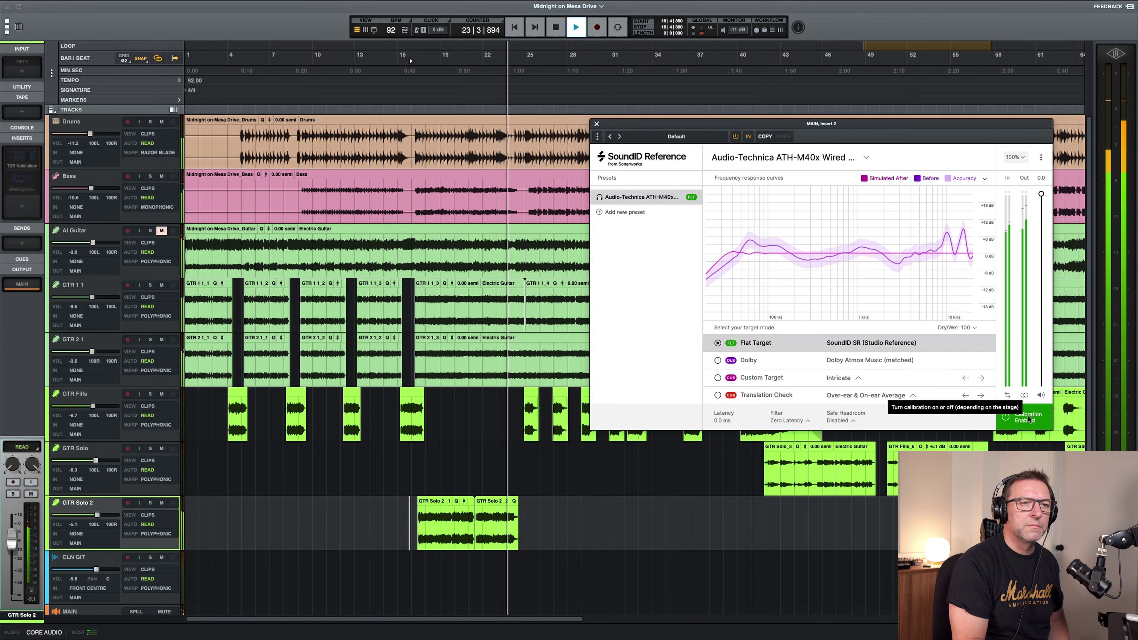
{"action": "key", "text": "space"}
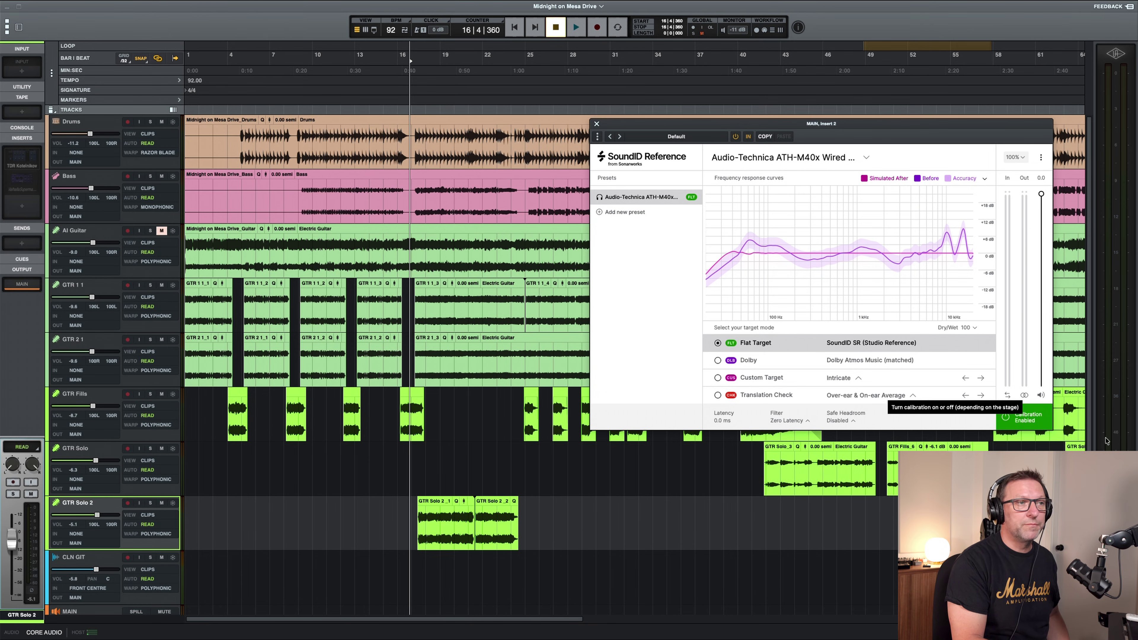
Step: Set the target mode to Translation Check with the Car 2 preset, keep calibration enabled, and open the Translation Check preset list
{"action": "left_click", "coordinate": [1041, 422]}
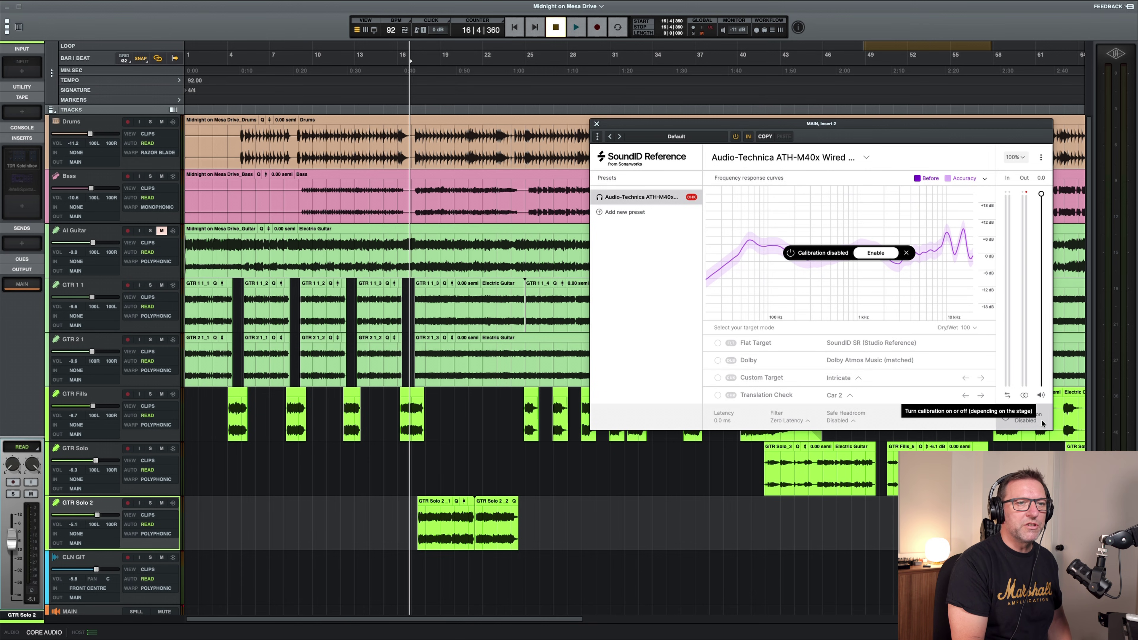
{"action": "left_click", "coordinate": [1033, 421]}
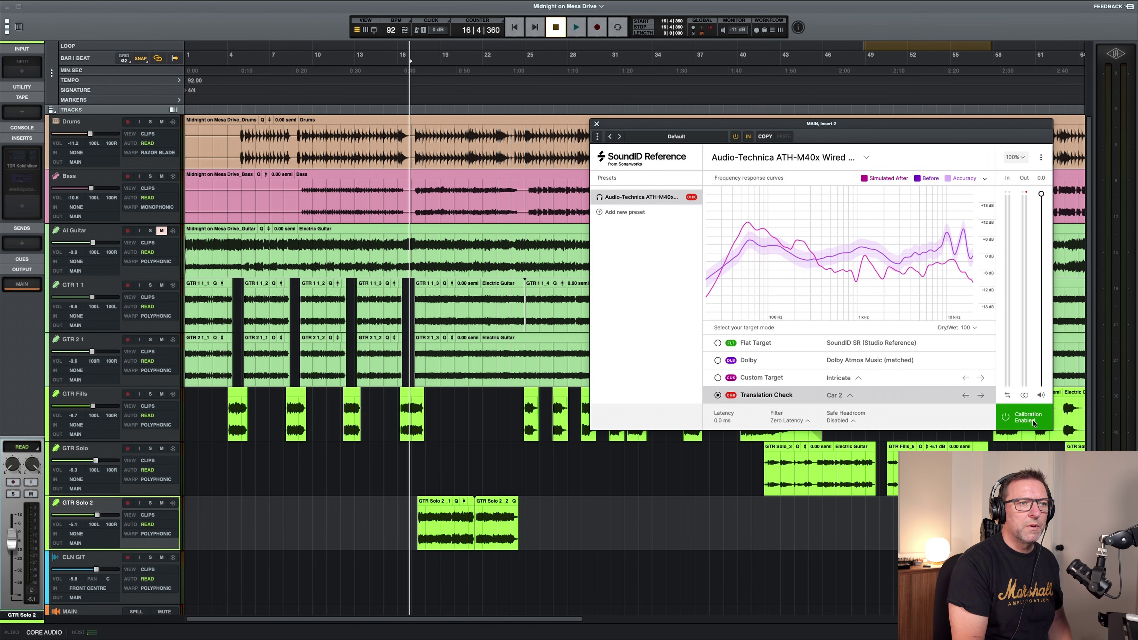
{"action": "left_click", "coordinate": [846, 396]}
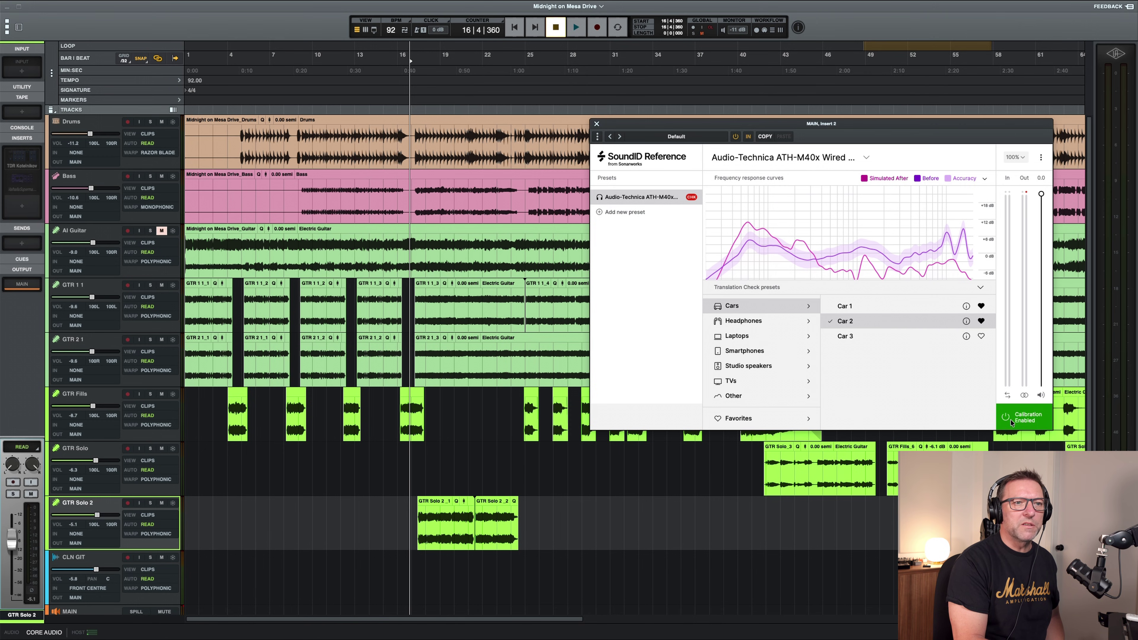
Step: Play the song from about bar 17 with calibration disabled, and enable calibration during playback to hear the Car 2 simulation
{"action": "left_click", "coordinate": [1025, 417]}
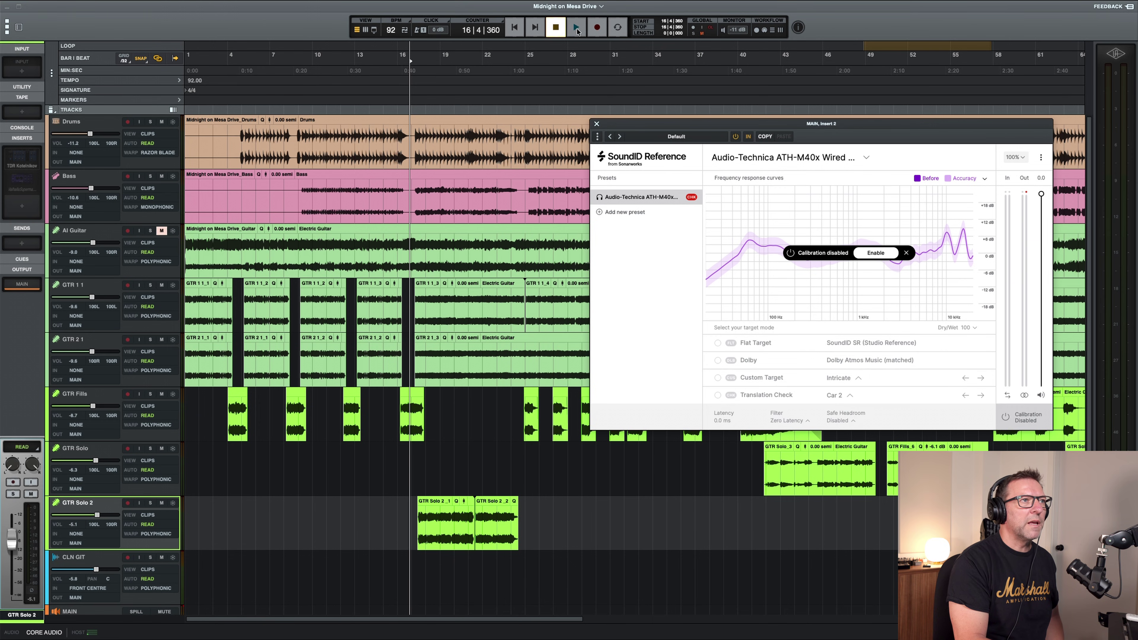
{"action": "left_click", "coordinate": [577, 28]}
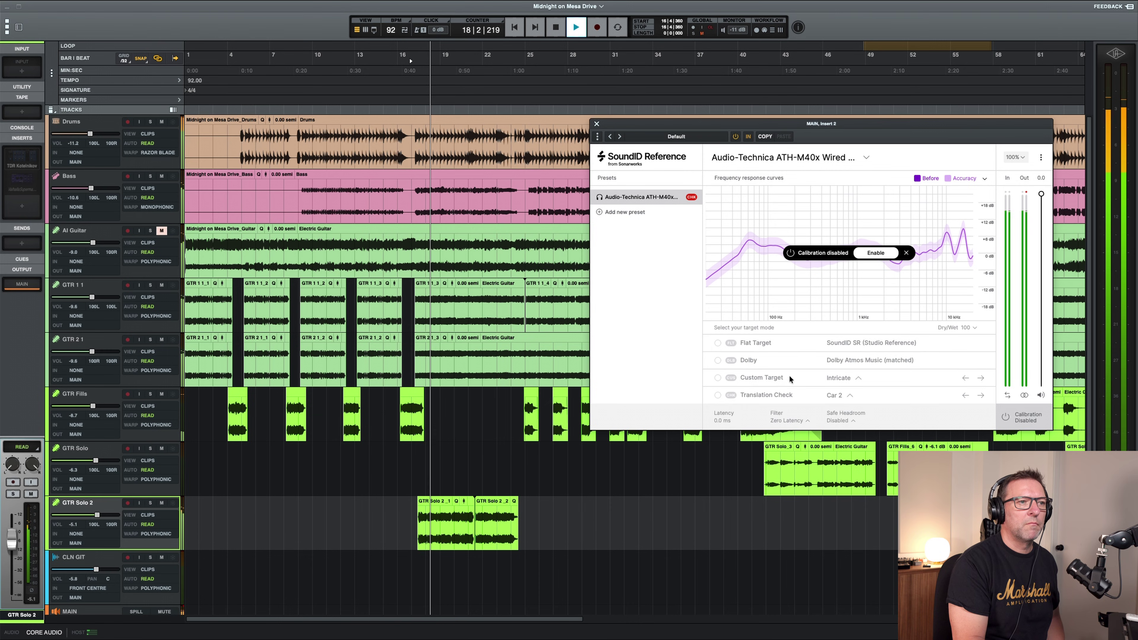
{"action": "left_click", "coordinate": [1028, 418]}
Step: Audition the A-pods, In-ear Average and Over-ear & On-ear Average headphone presets in Translation Check during playback
{"action": "left_click", "coordinate": [848, 395]}
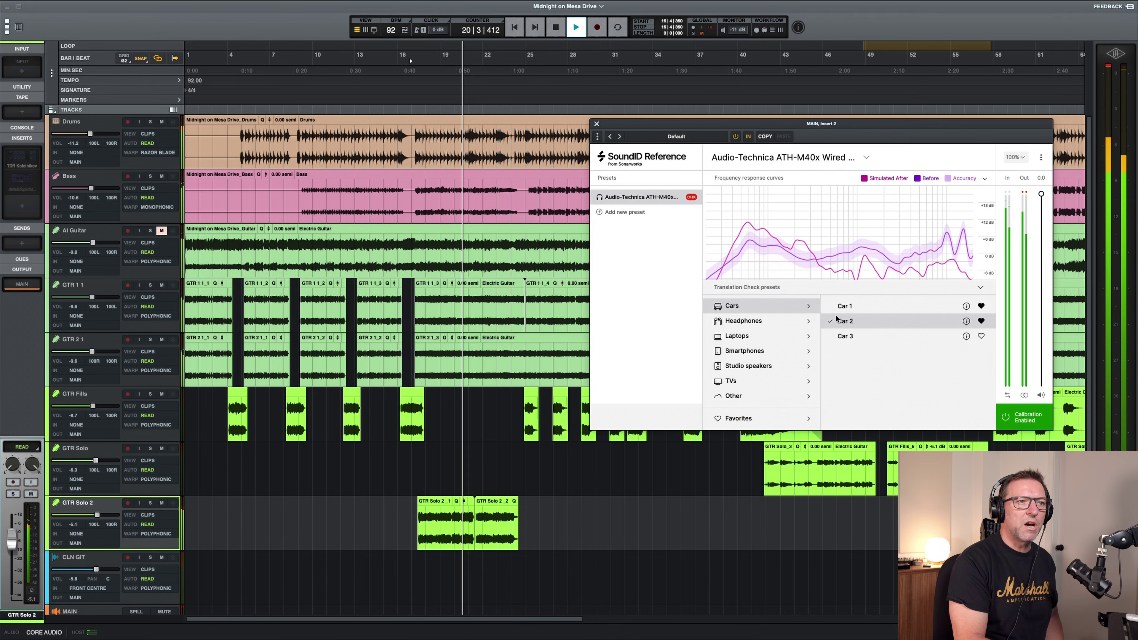
{"action": "left_click", "coordinate": [744, 321]}
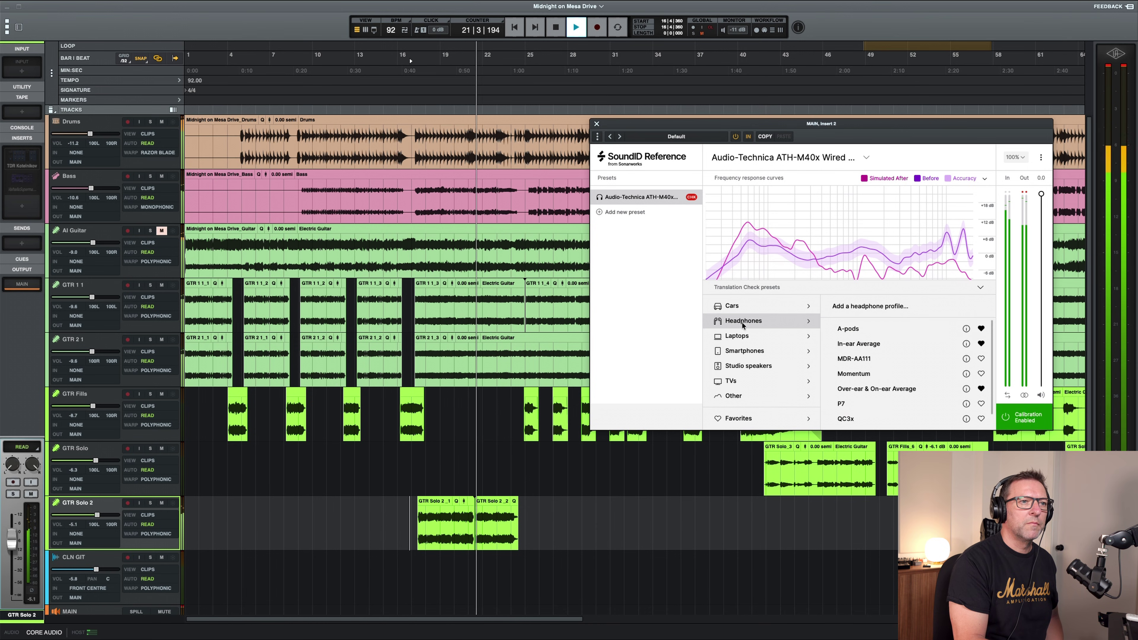
{"action": "left_click", "coordinate": [857, 330]}
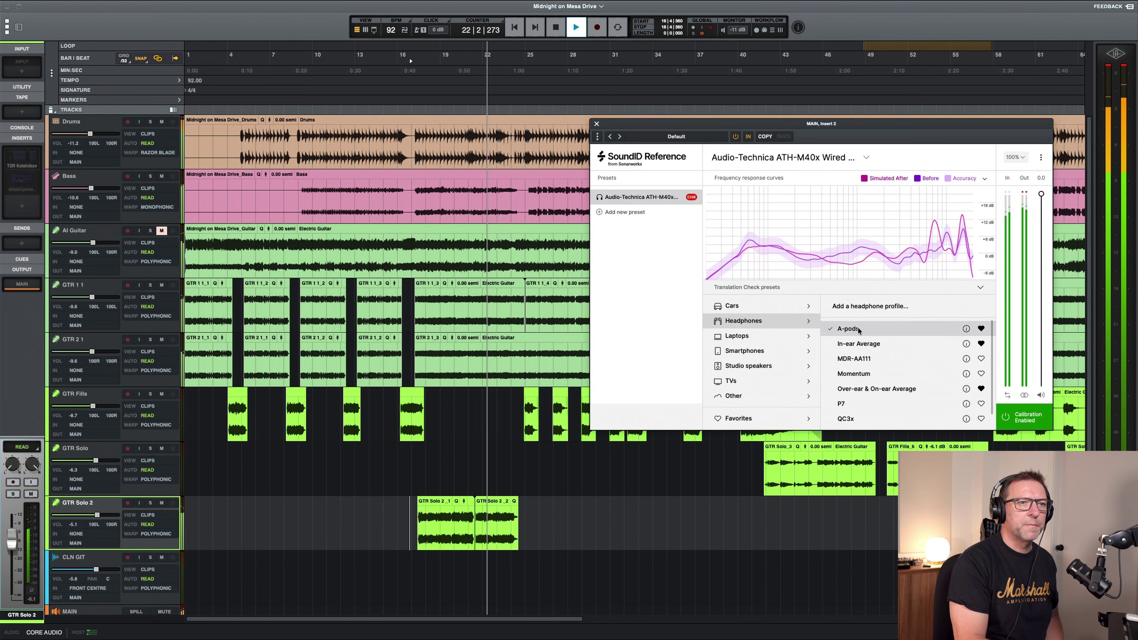
{"action": "left_click", "coordinate": [858, 347]}
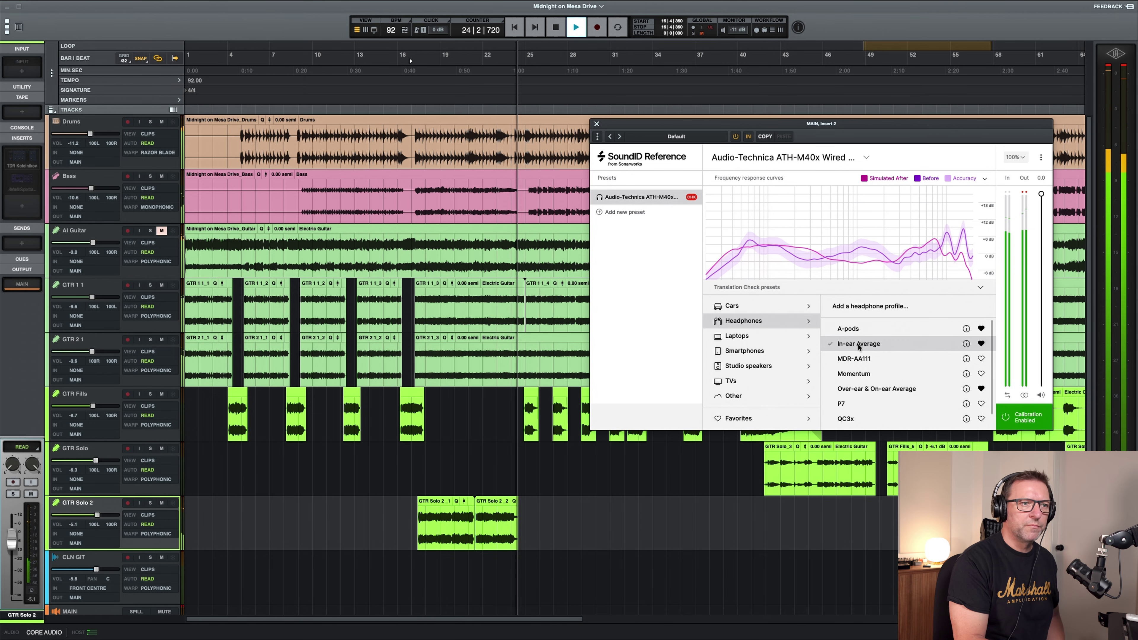
{"action": "left_click", "coordinate": [860, 390]}
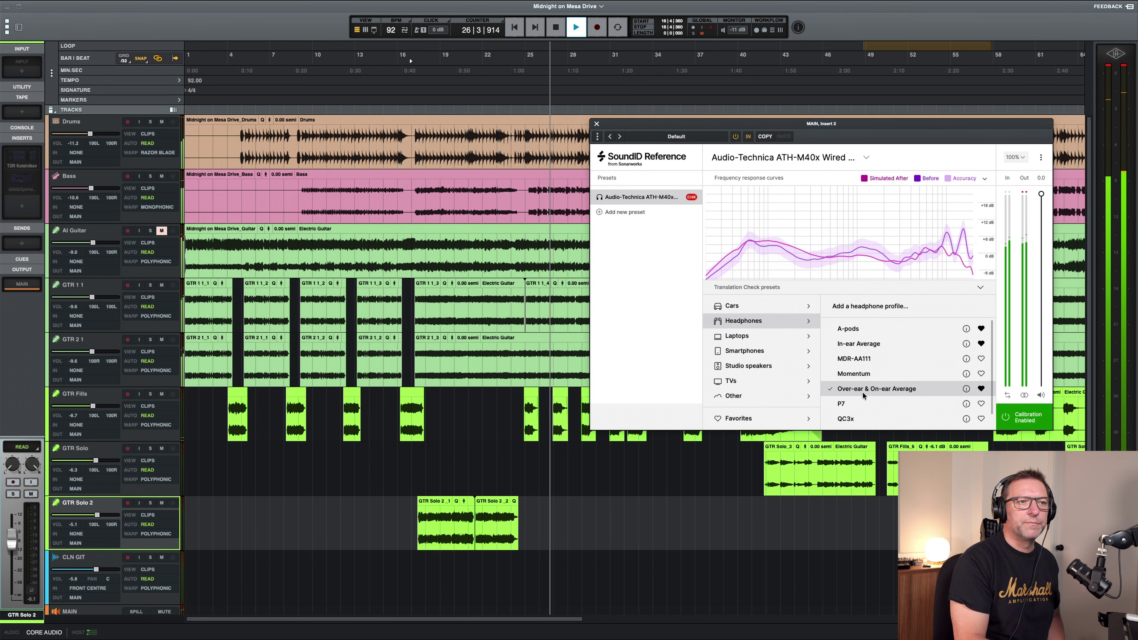
Step: Audition the Smartphone Average preset and the Mixcubes studio speaker preset during playback, ending with the NS11 studio speaker preset selected
{"action": "left_click", "coordinate": [765, 350]}
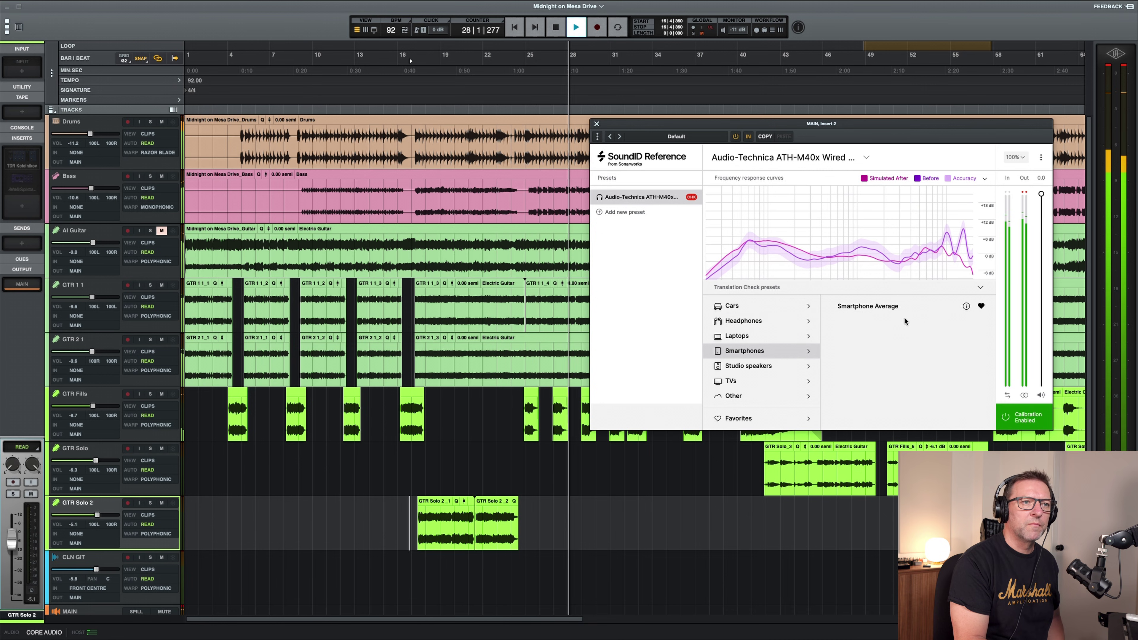
{"action": "left_click", "coordinate": [877, 309]}
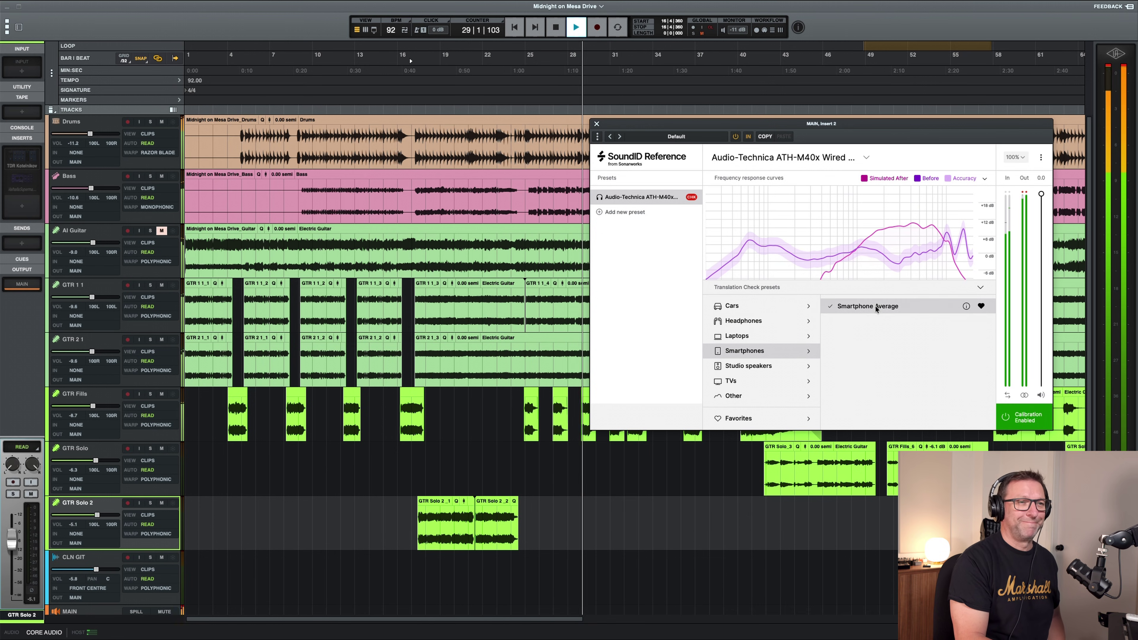
{"action": "left_click", "coordinate": [757, 365]}
{"action": "left_click", "coordinate": [865, 306]}
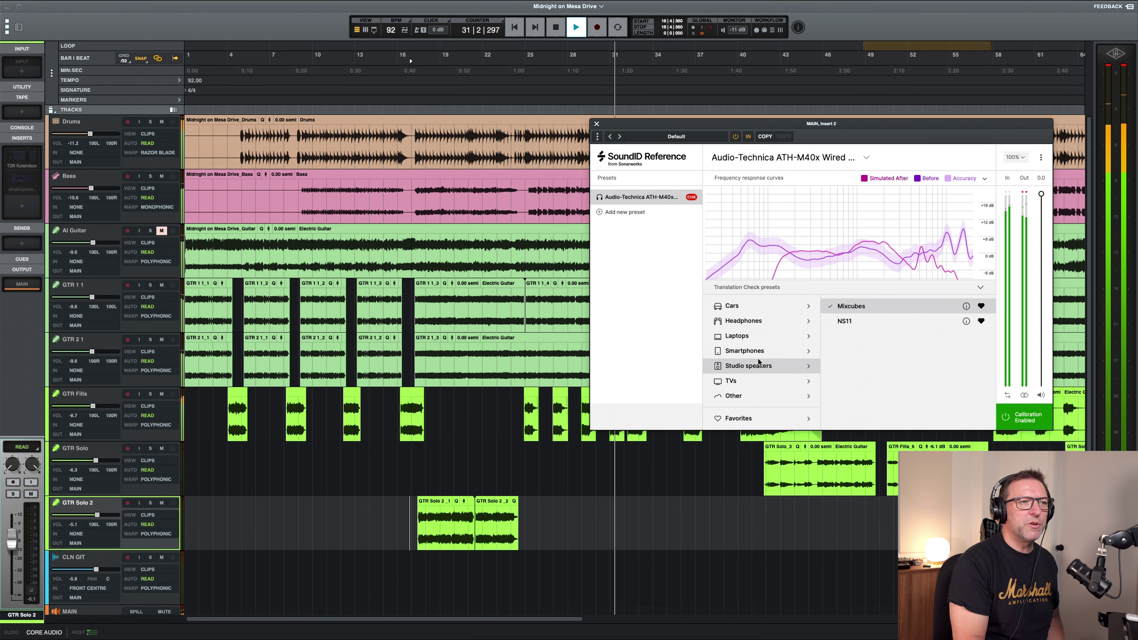
{"action": "left_click", "coordinate": [859, 318]}
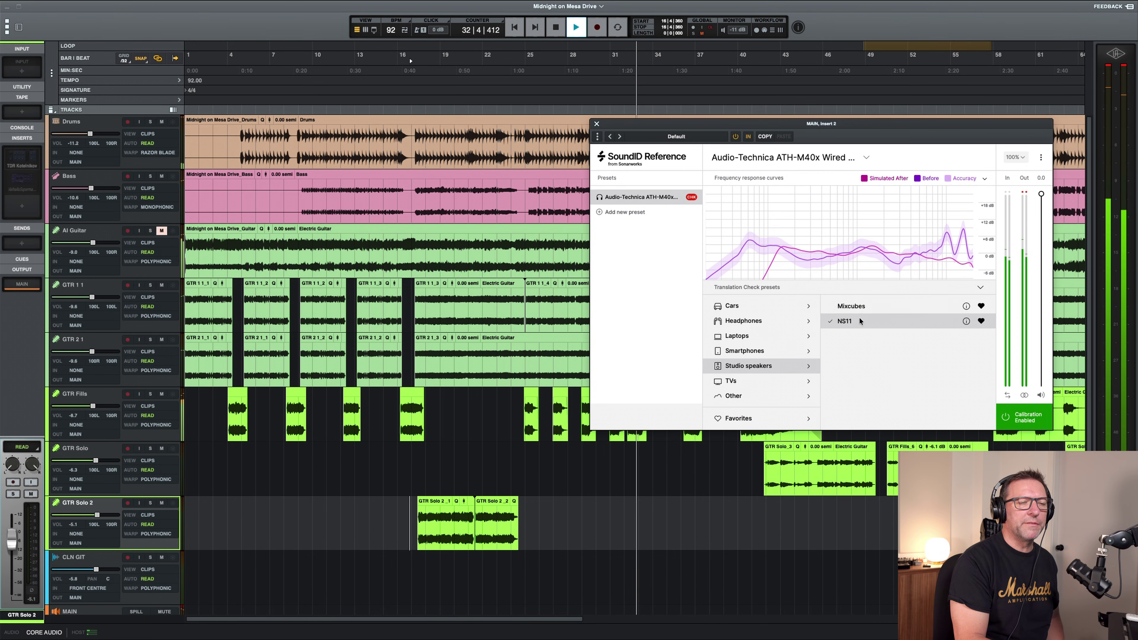
Step: Switch calibration off and on twice during playback to compare the NS11 simulation with the uncalibrated sound, and stop playback
{"action": "left_click", "coordinate": [1028, 419]}
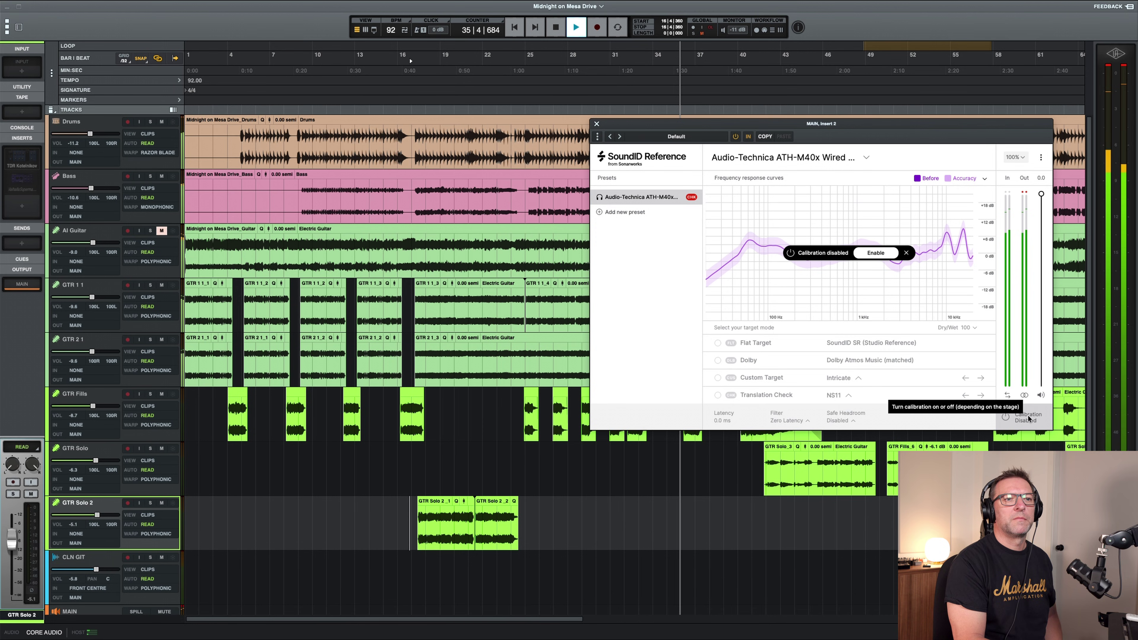
{"action": "left_click", "coordinate": [1029, 419]}
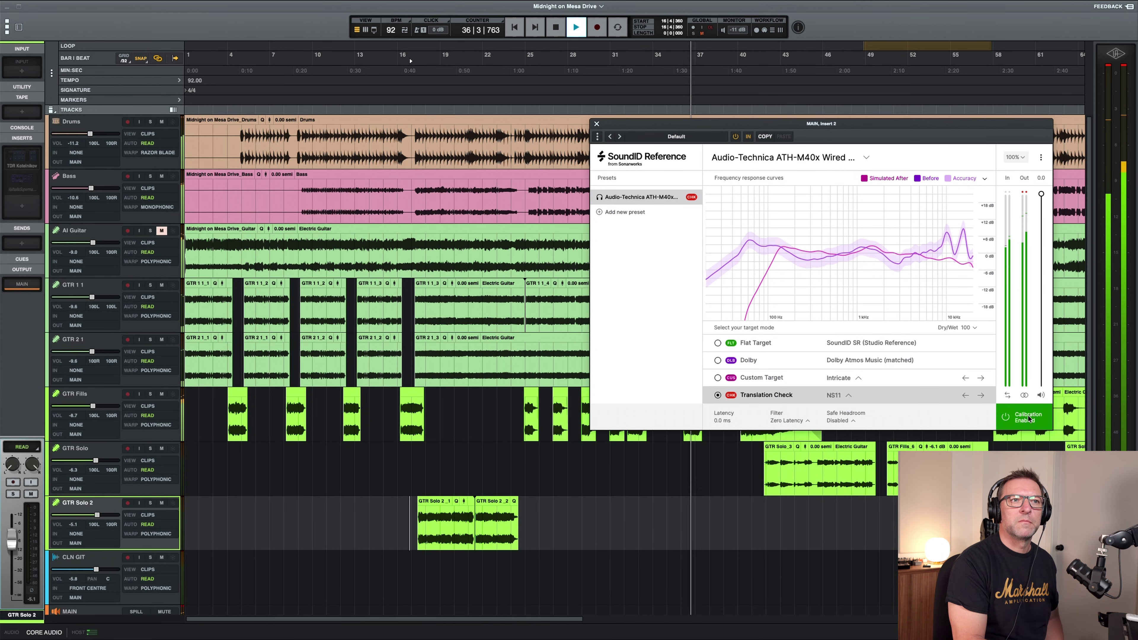
{"action": "left_click", "coordinate": [1029, 419]}
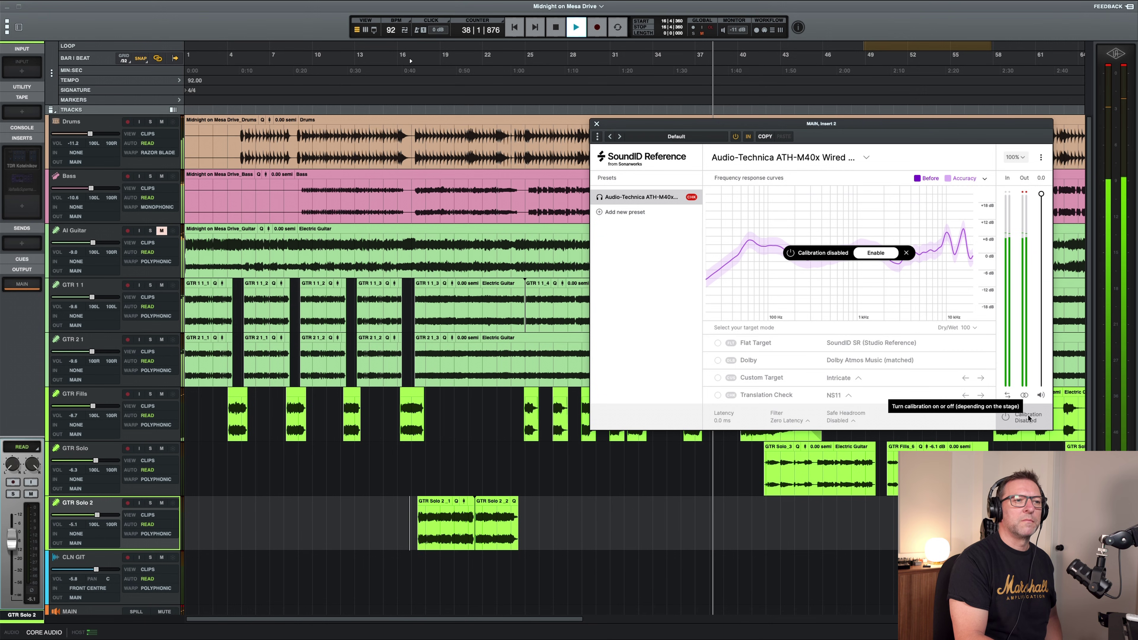
{"action": "left_click", "coordinate": [1028, 419]}
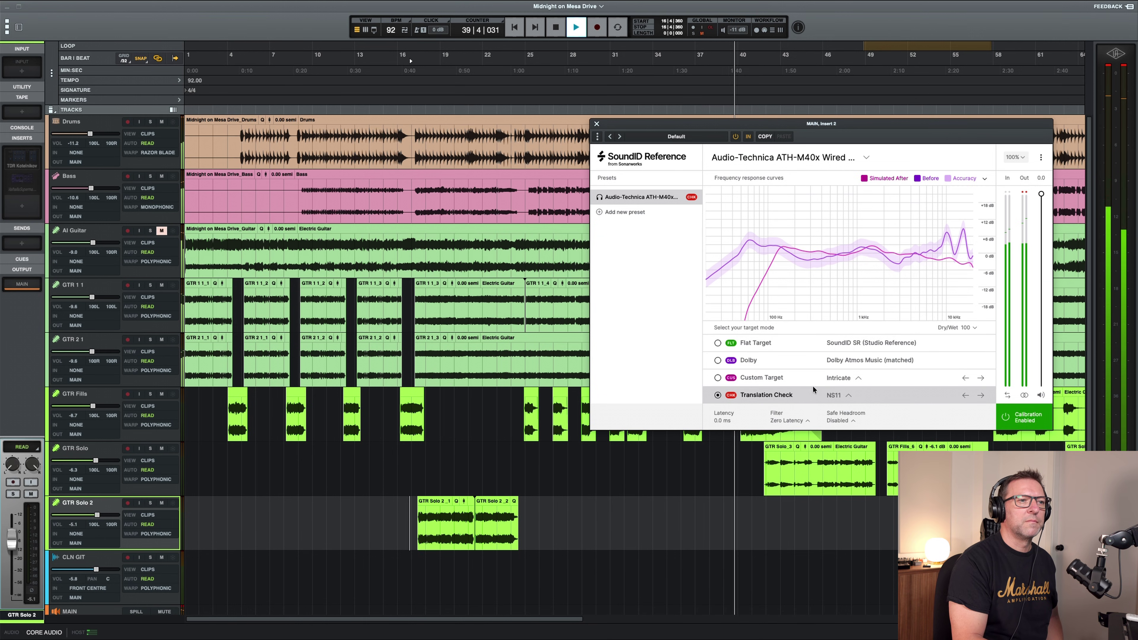
{"action": "left_click", "coordinate": [556, 30]}
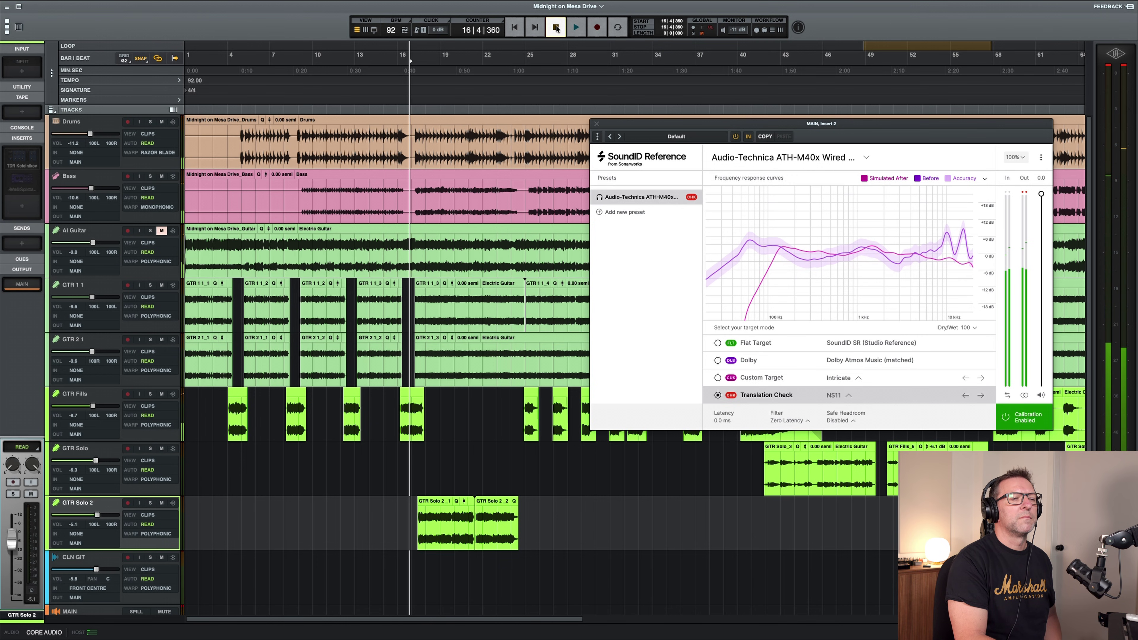